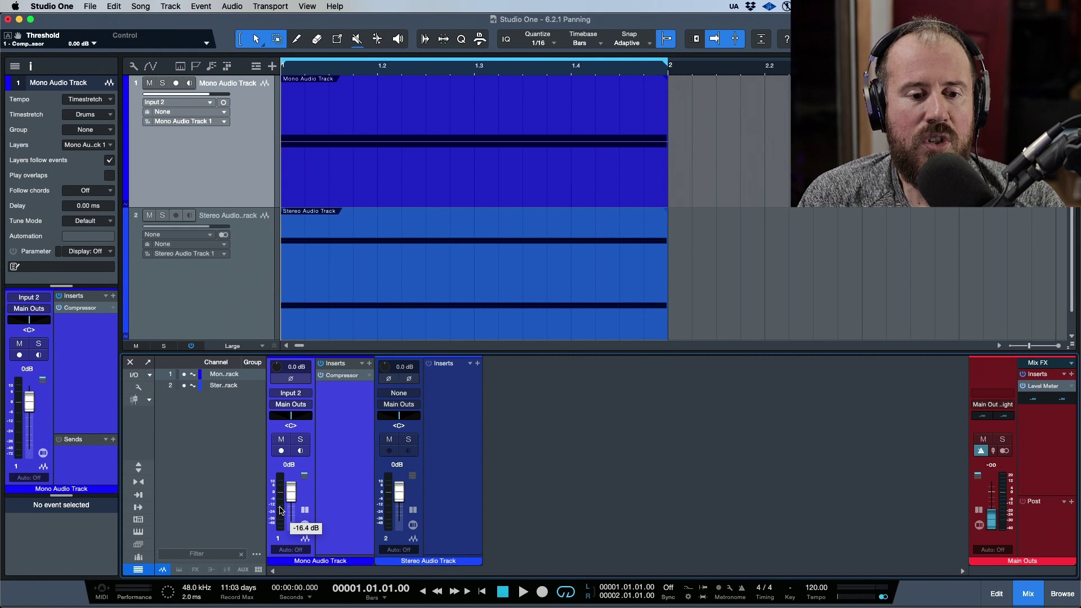
- Try the mono track's metering modes, leaving it on Pre-Fader Metering
right_click(281, 510)
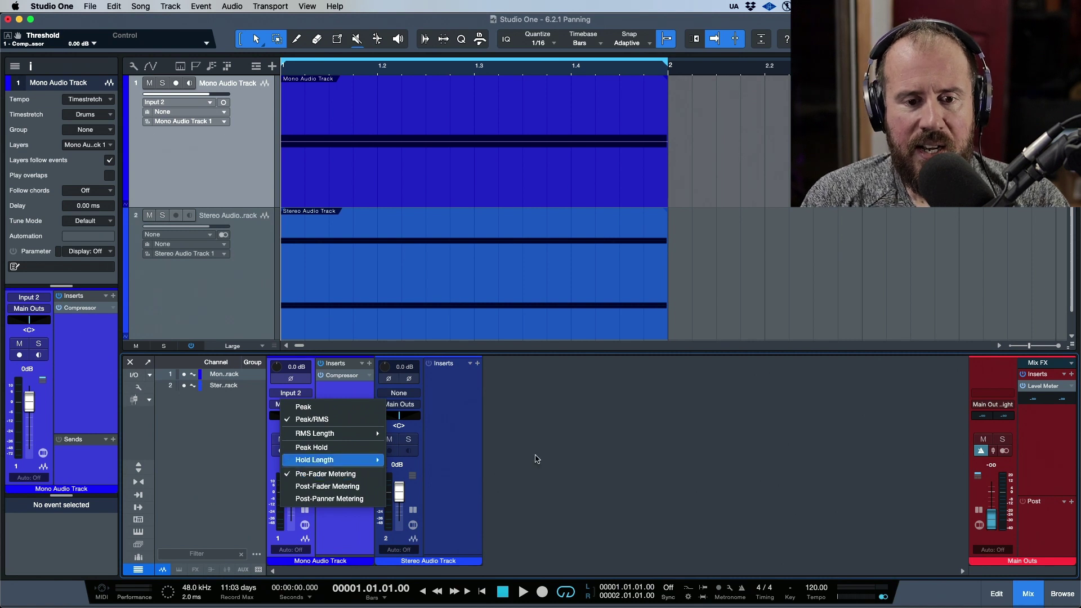
click(318, 499)
right_click(286, 497)
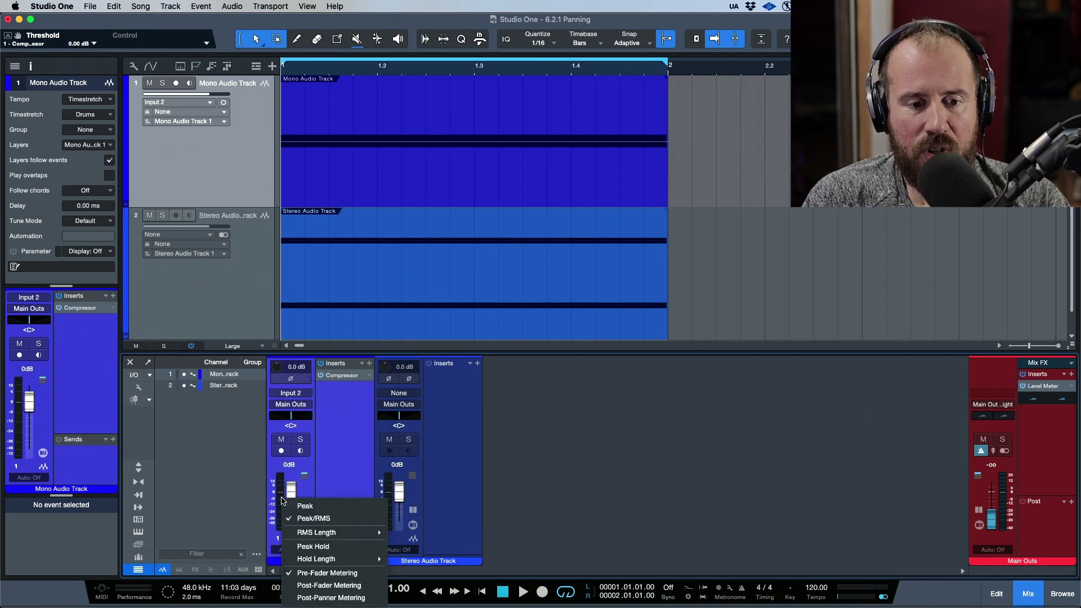
click(329, 579)
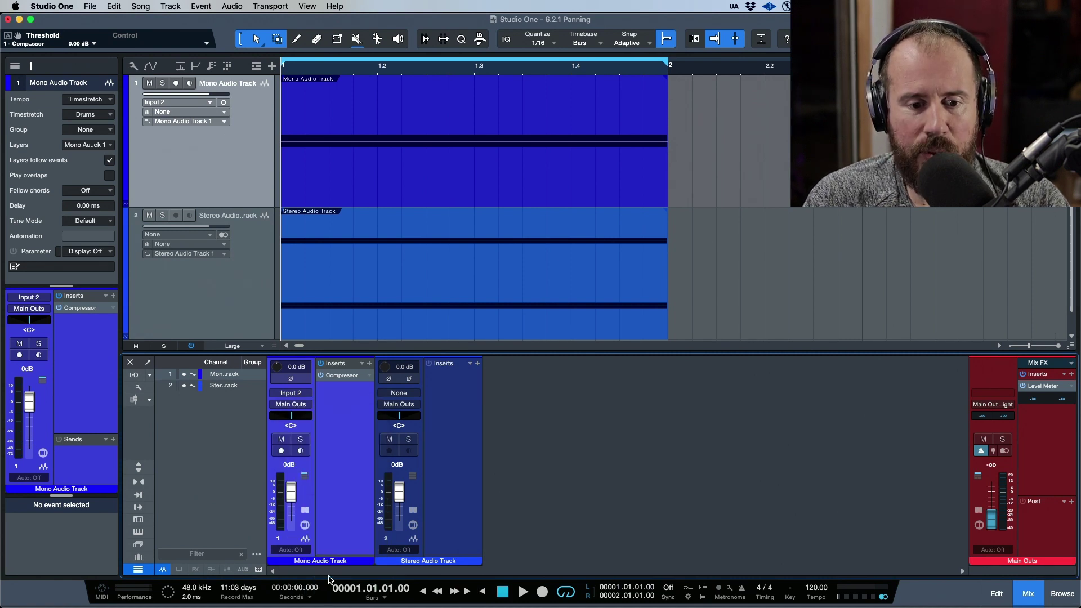
right_click(278, 505)
click(341, 468)
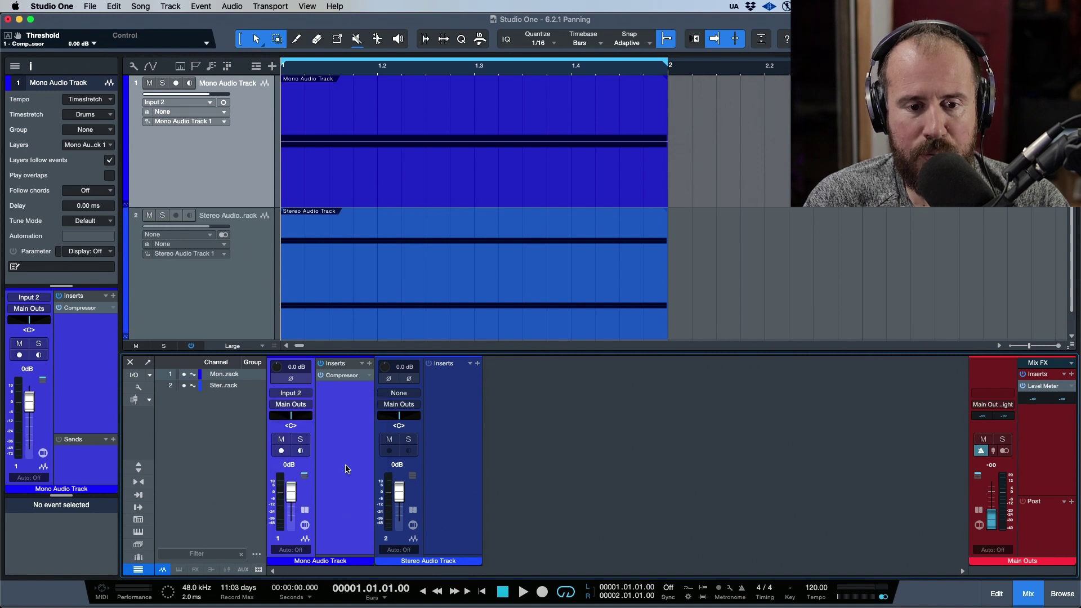
- Meter the stereo track post-fader, pull its fader to -oo, and start playback
right_click(388, 506)
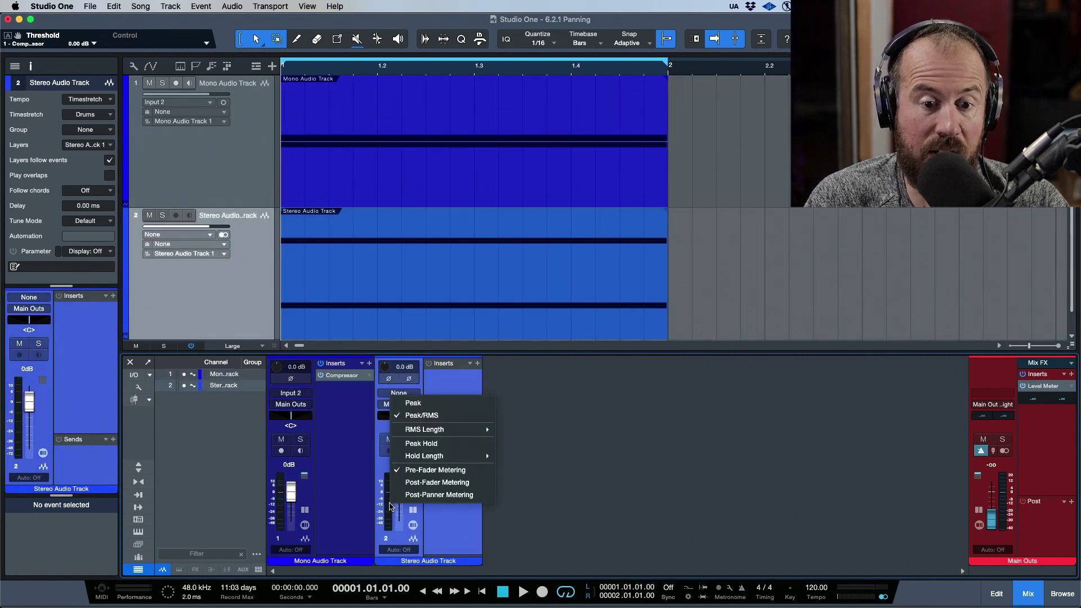
click(436, 481)
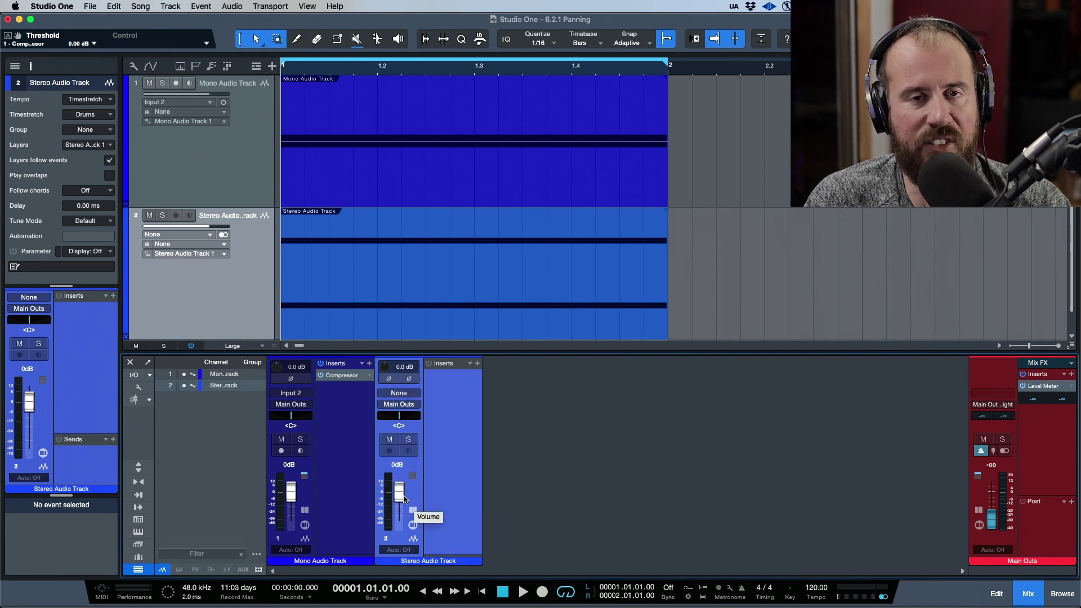
drag(402, 497, 293, 575)
key(space)
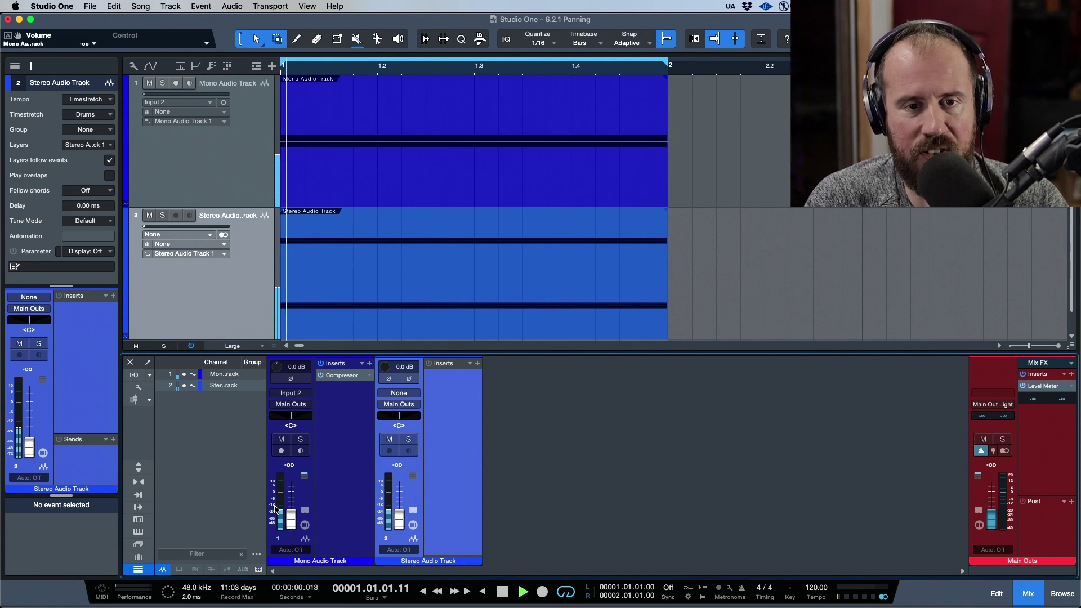
- Raise the mono fader to +10 dB, then lower its input gain and reset it
drag(288, 515, 293, 483)
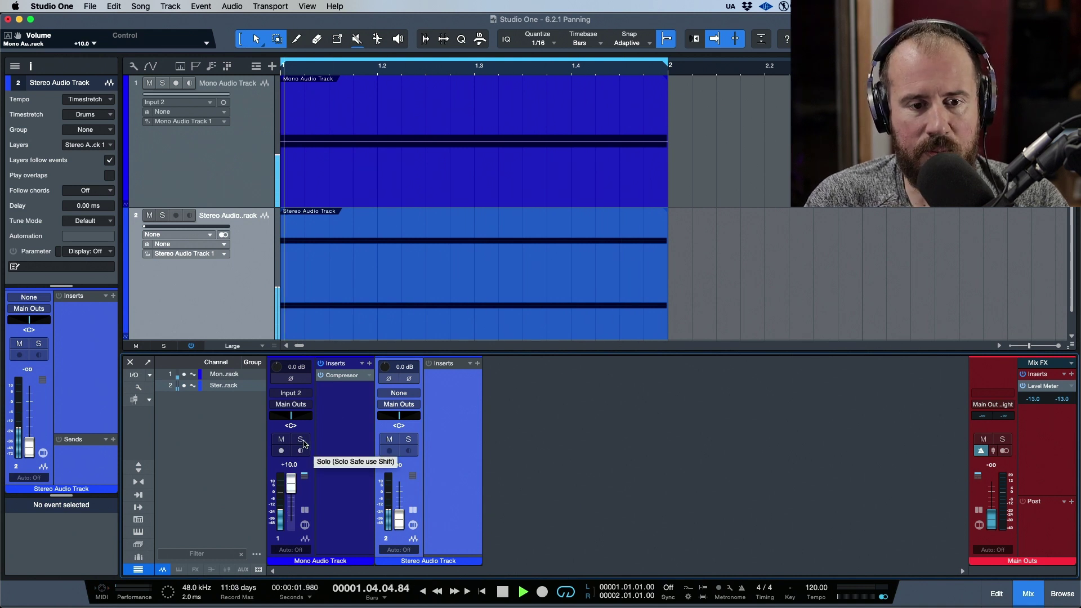
drag(277, 369, 242, 370)
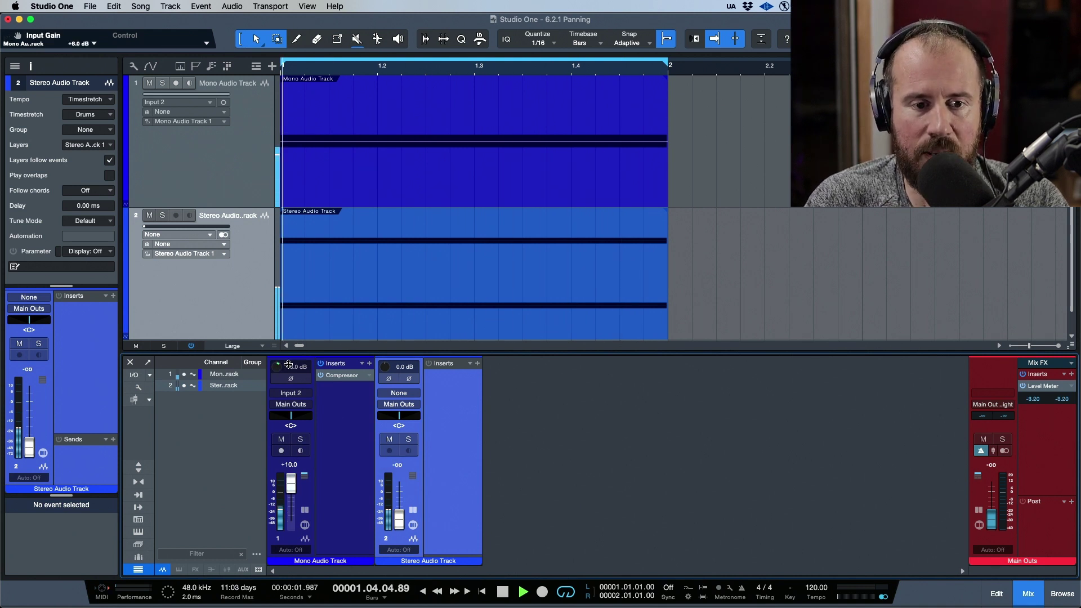
alt+click(276, 366)
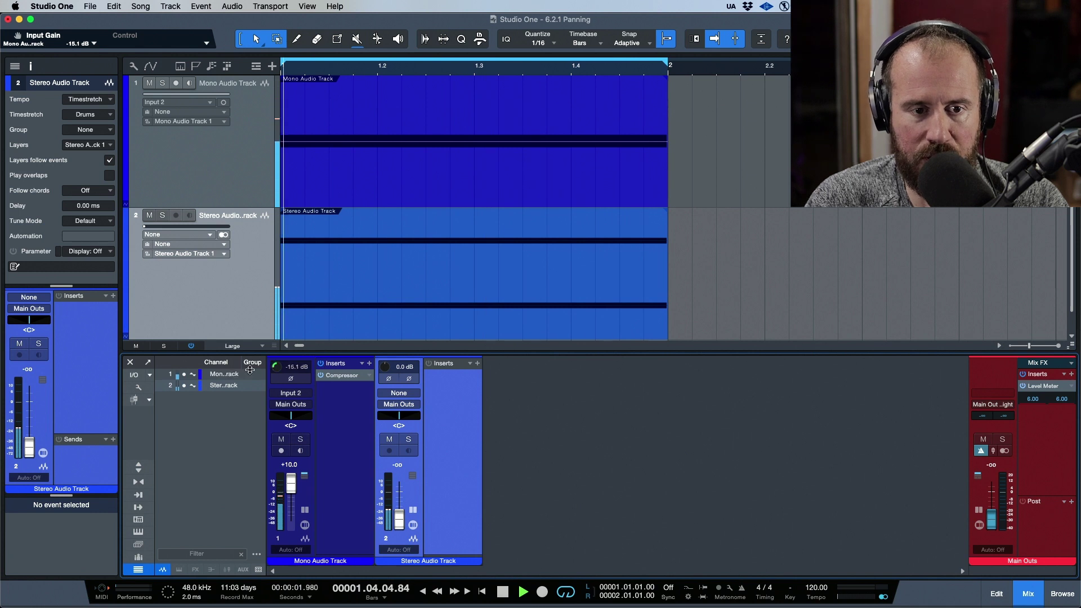
- Raise the mono event's gain and range-select part of it, then stop playback and deselect
click(501, 176)
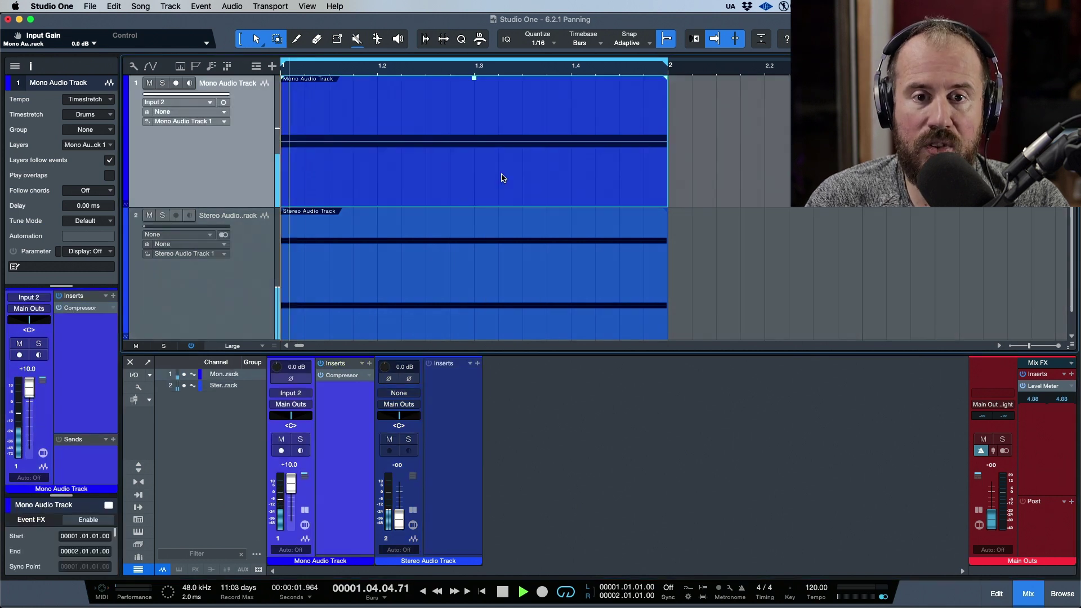
mouse_move(474, 78)
mouse_down()
mouse_move(486, 38)
mouse_move(491, 80)
mouse_up()
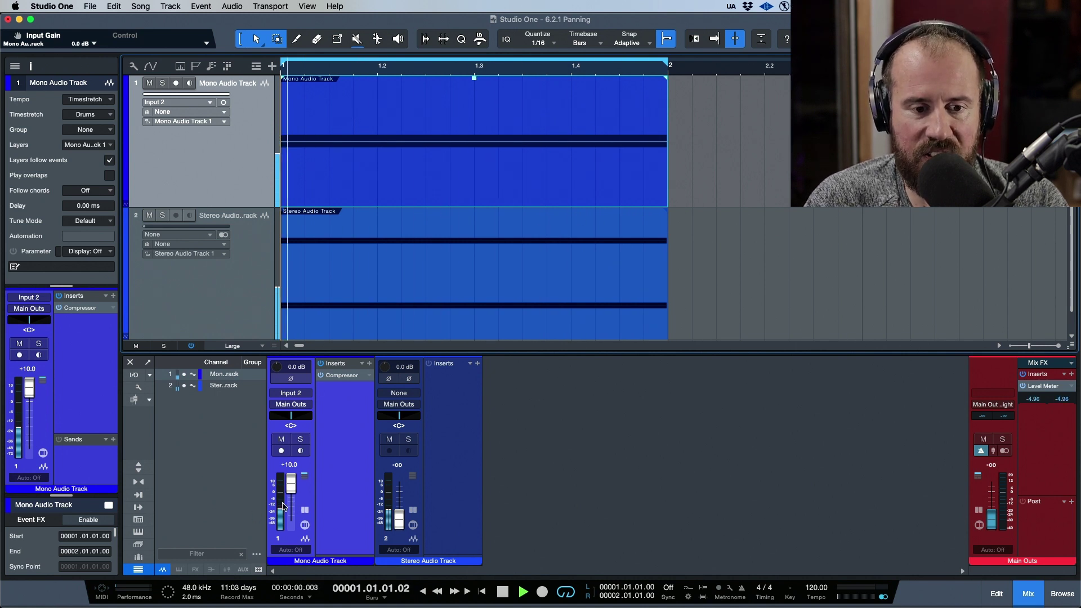
drag(392, 119, 523, 138)
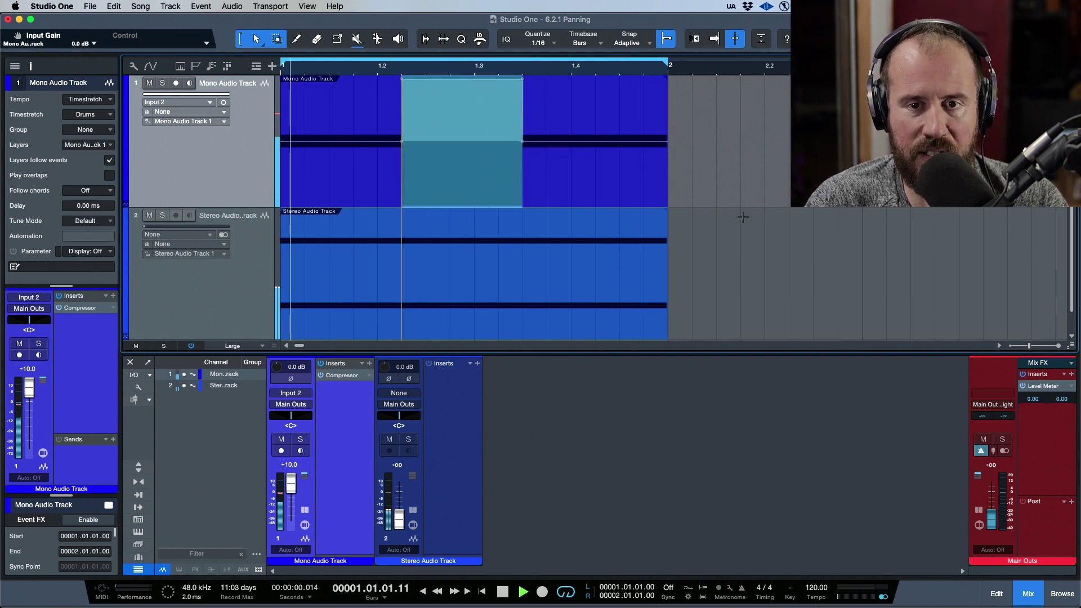
key(space)
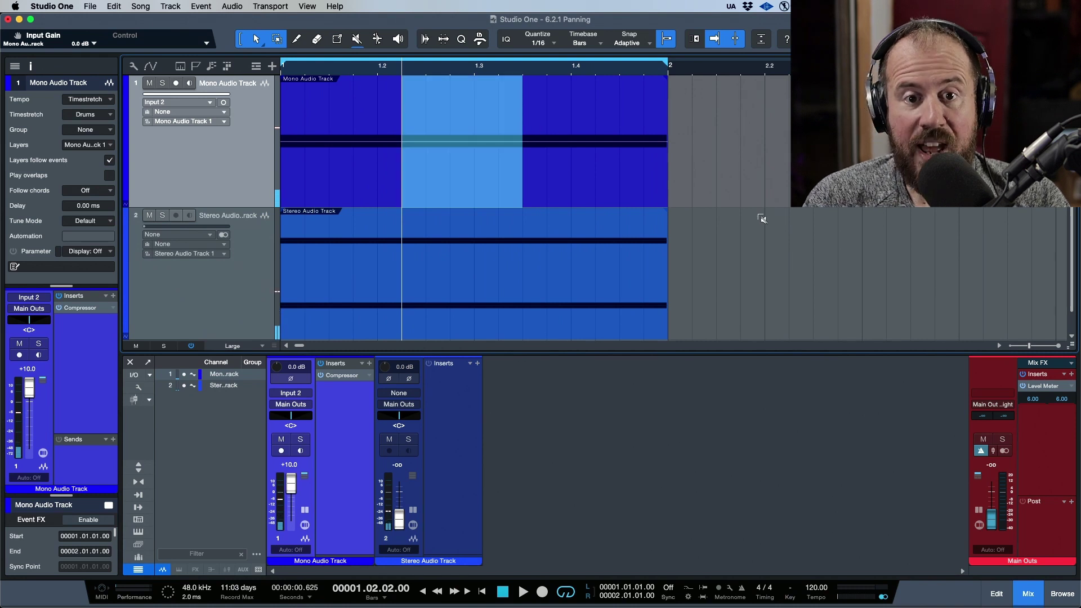
click(771, 186)
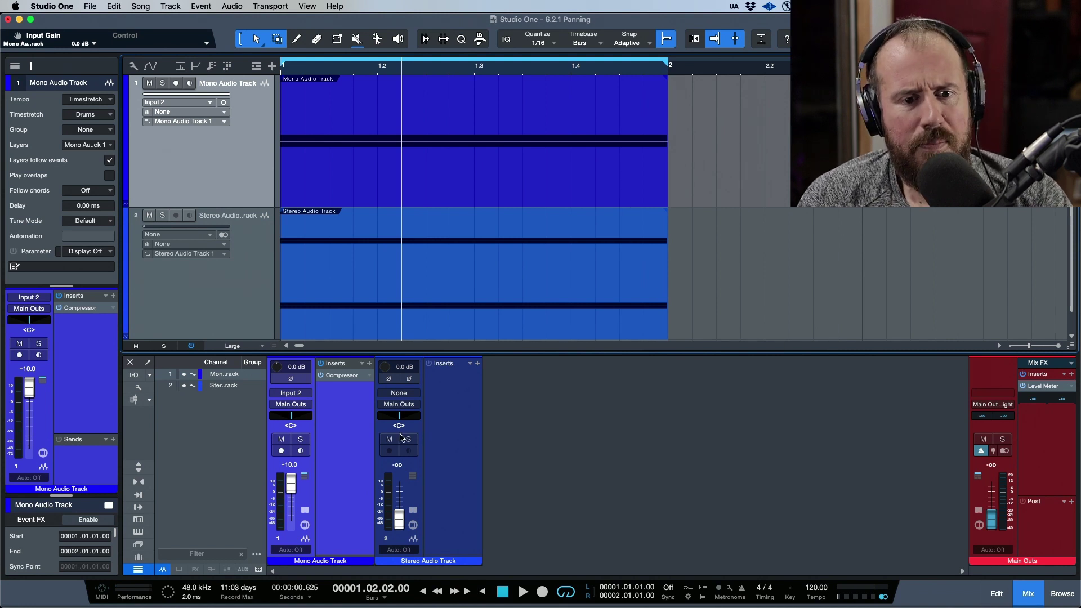
- Set the mono track to Post-Fader Metering
right_click(282, 510)
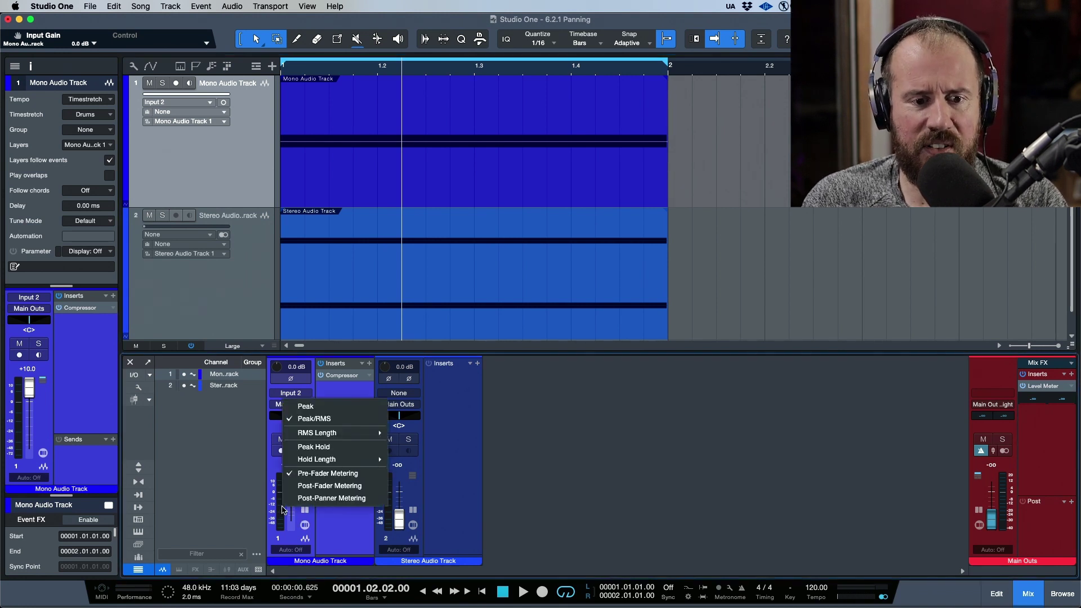
click(312, 485)
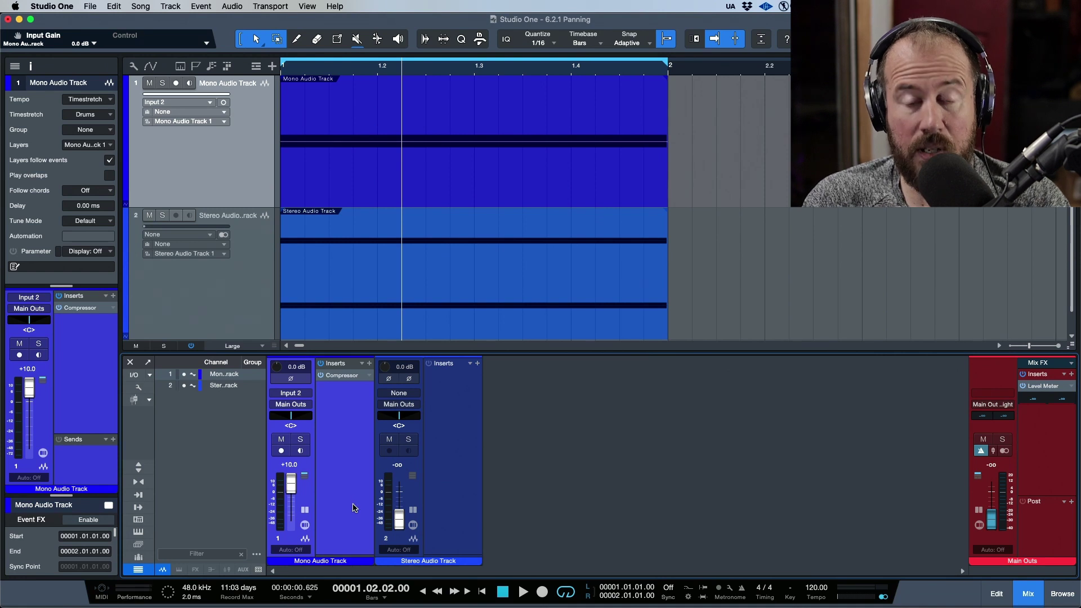
right_click(282, 514)
click(314, 486)
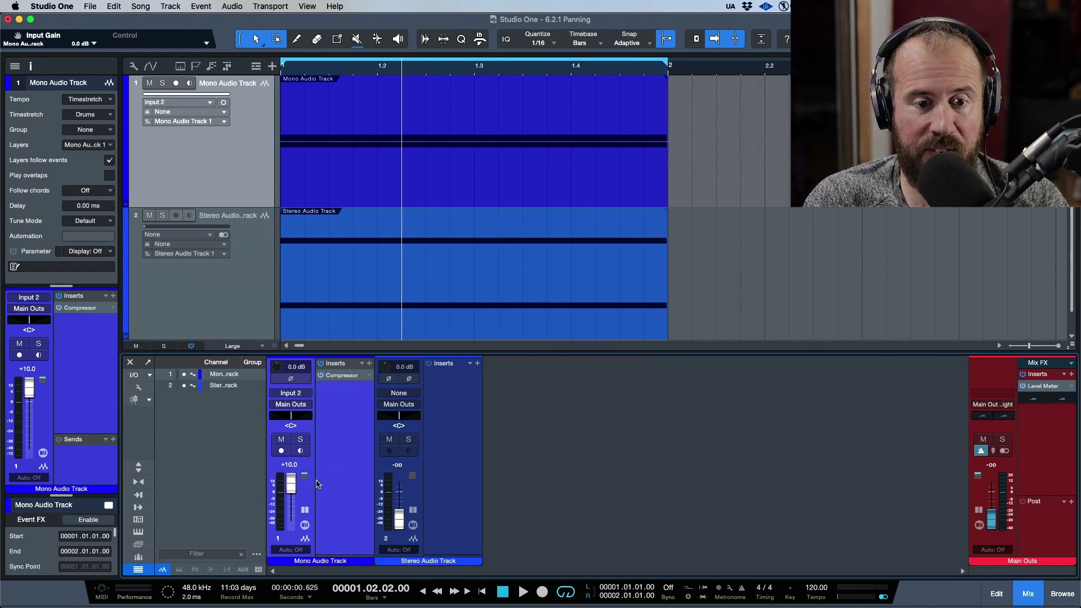
- Try Compressor Input Gain -9.36 dB and Makeup 15.12 dB, reset Makeup, then bypass it
double_click(343, 375)
key(space)
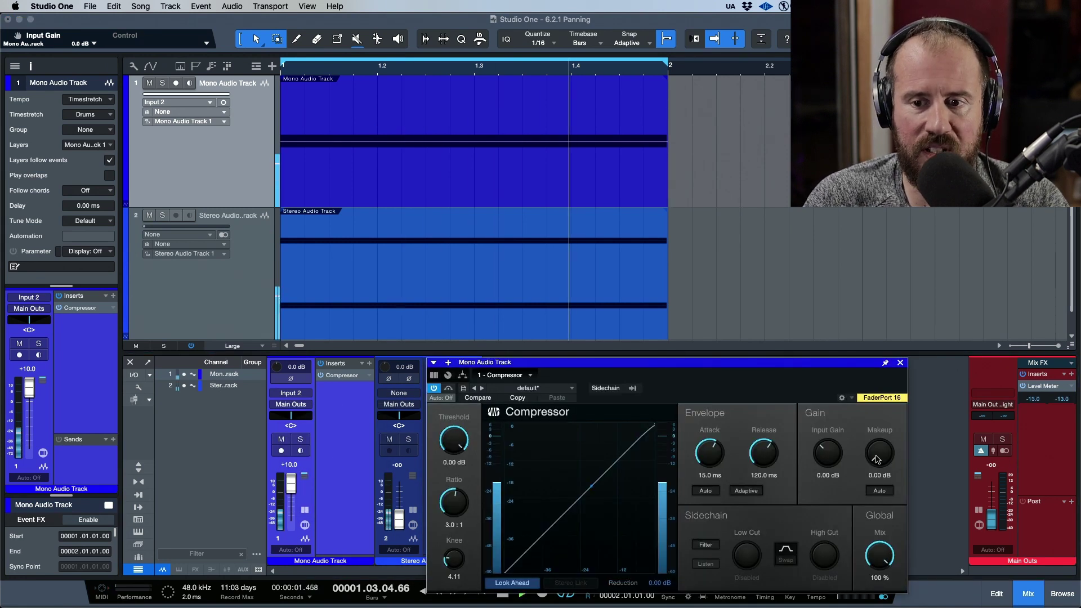
drag(827, 453, 820, 475)
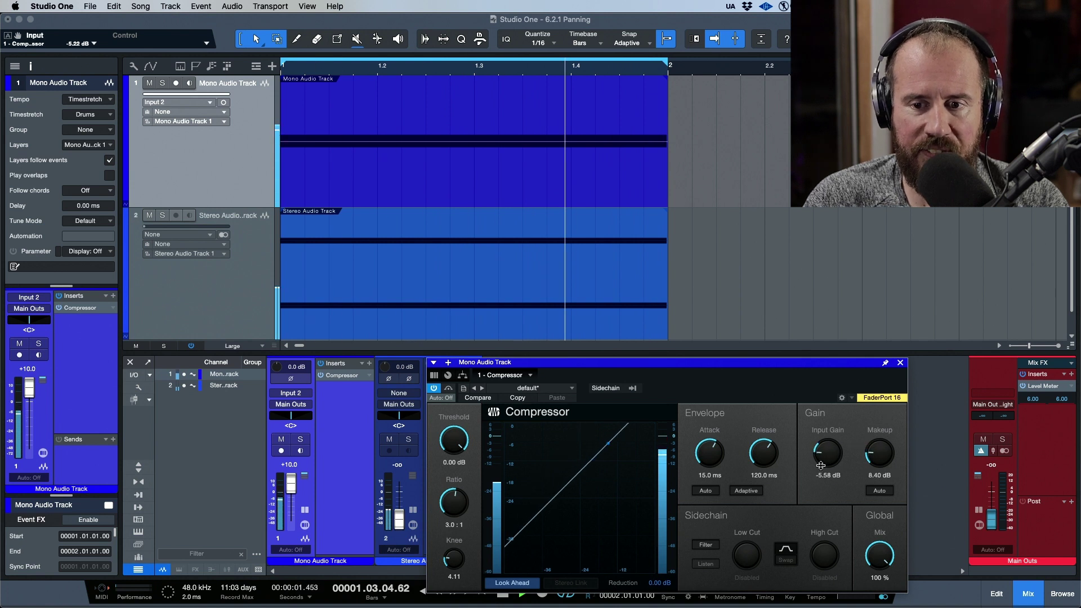
drag(879, 456, 879, 433)
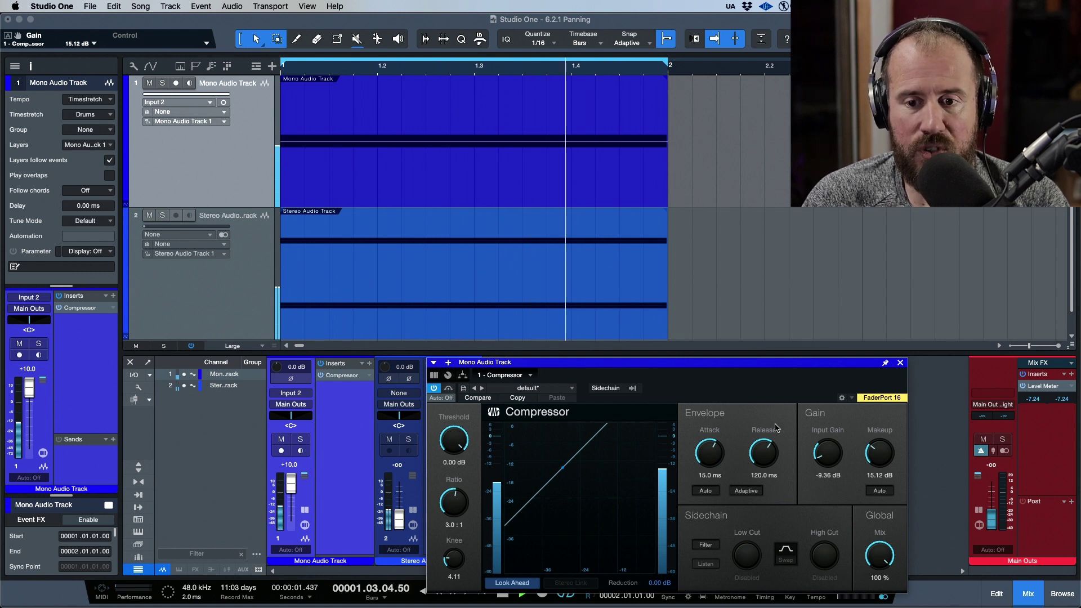
alt+click(879, 453)
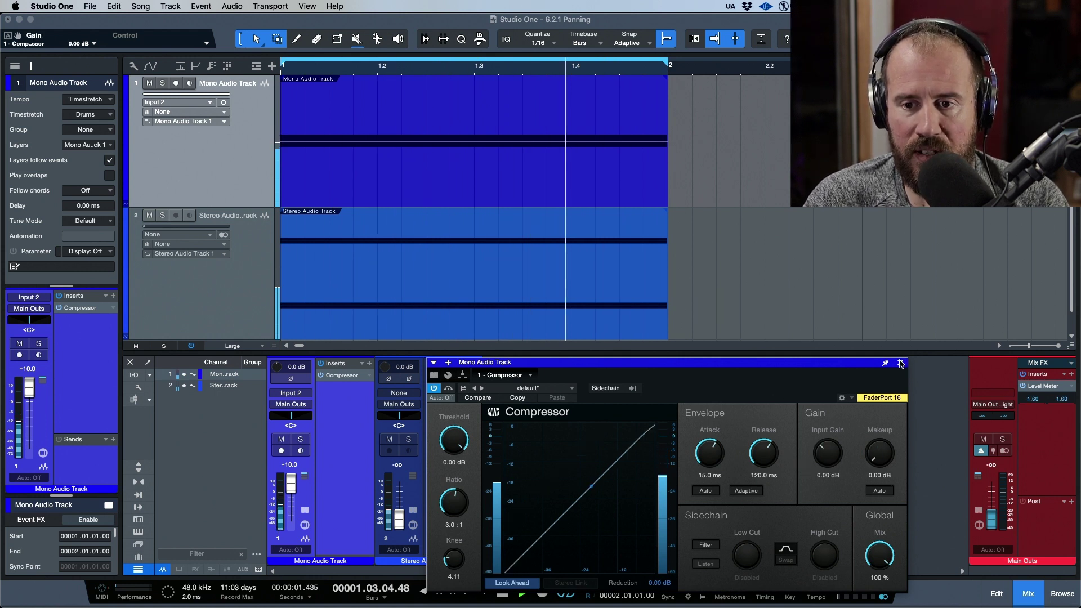
click(342, 375)
click(321, 375)
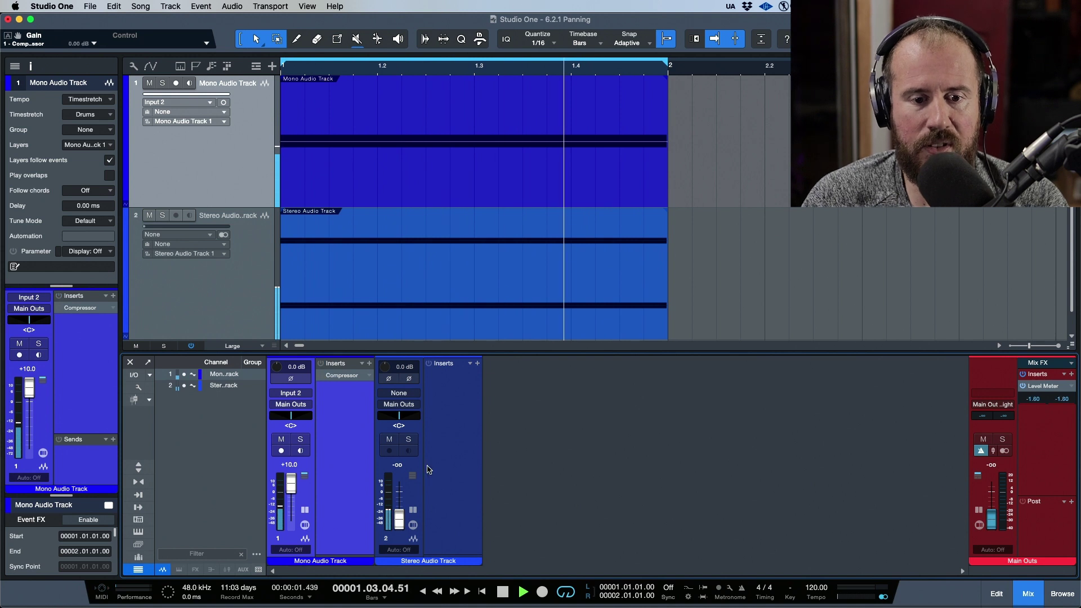
- Meter the mono track post-fader, lower it to +8.7 dB, and briefly raise the stereo fader
right_click(281, 495)
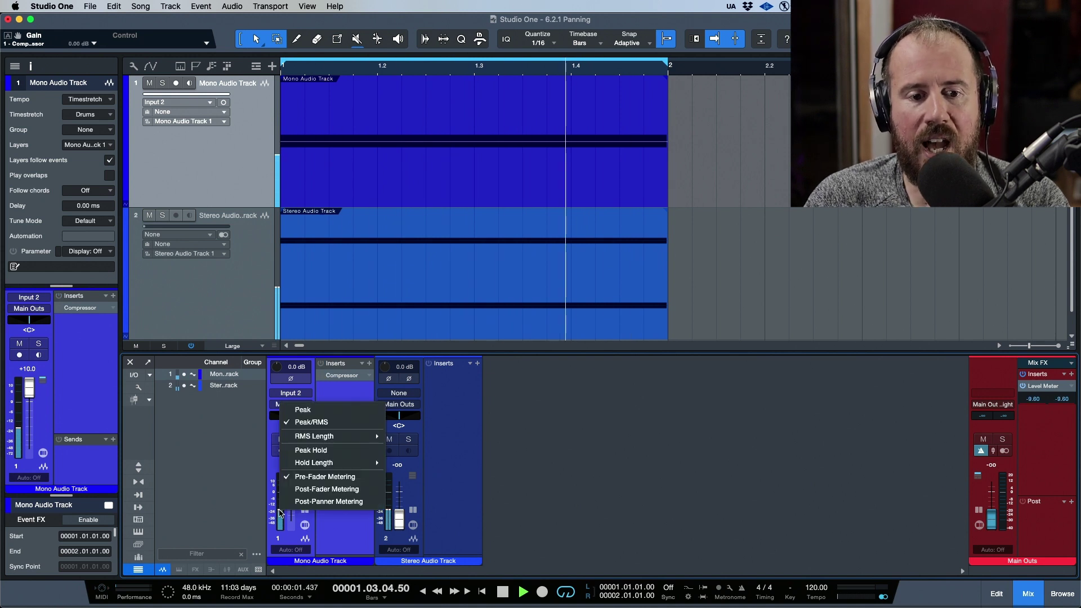
click(310, 494)
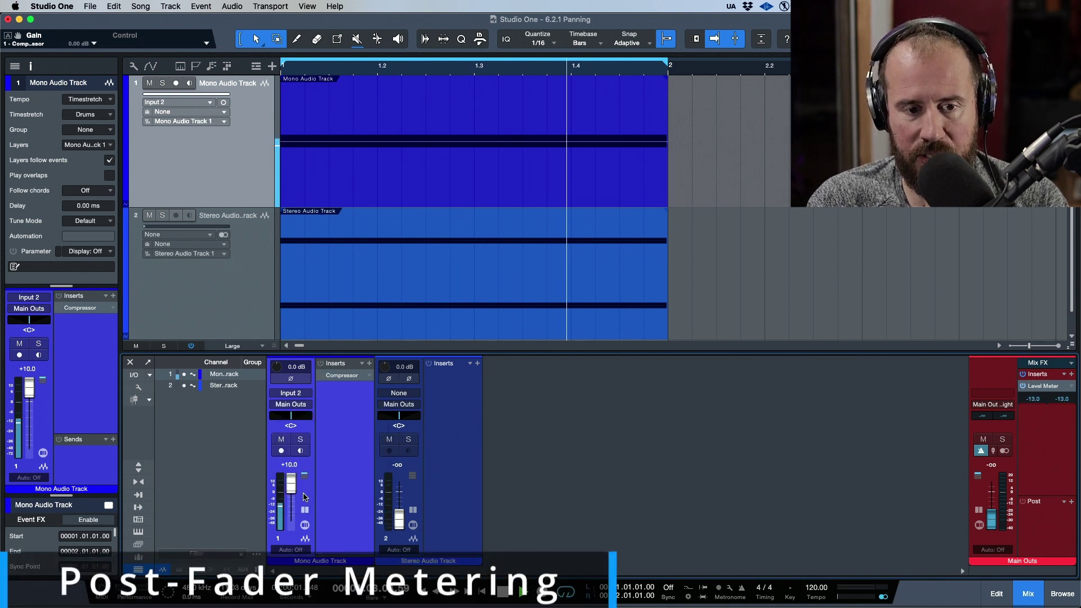
mouse_move(291, 483)
mouse_down()
mouse_move(292, 522)
mouse_move(304, 489)
mouse_up()
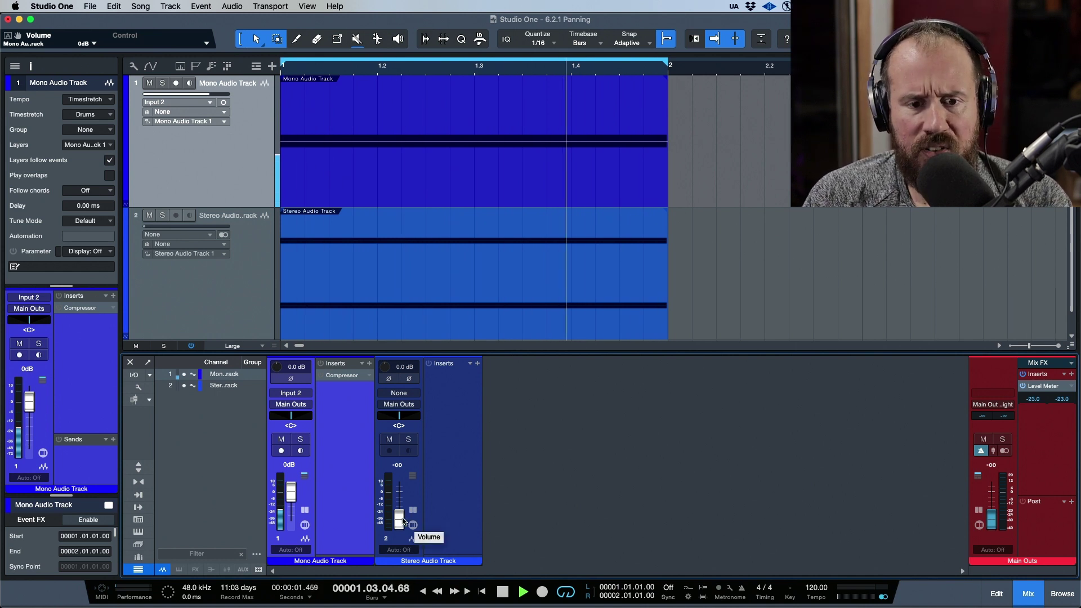
drag(402, 523, 400, 510)
key(space)
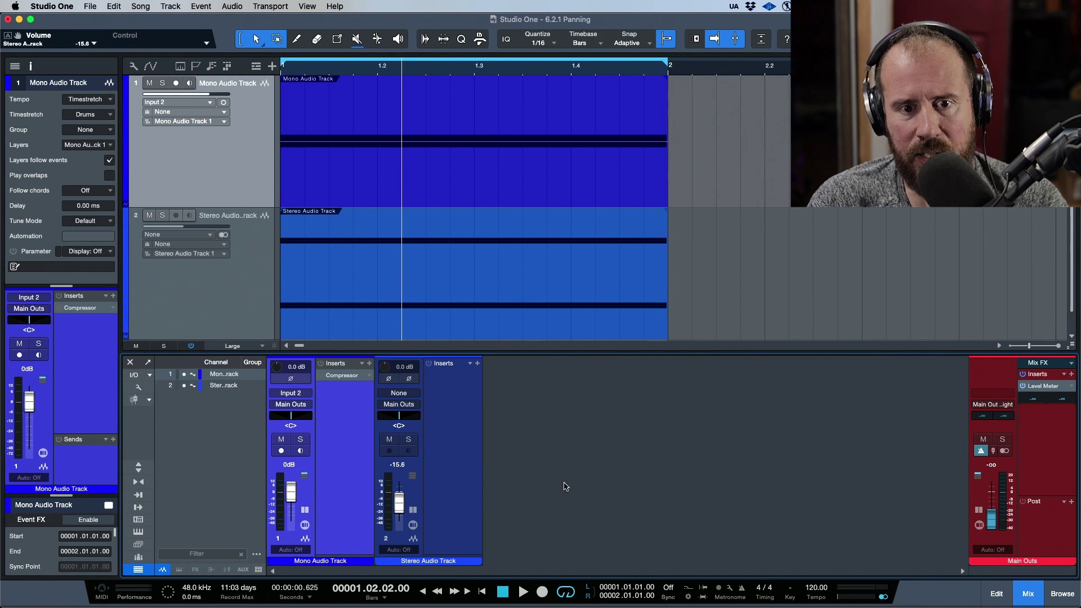
- Shrink tracks to minimal height, audition the stereo track at -8.2 dB, then return it to -oo
key(shift+w)
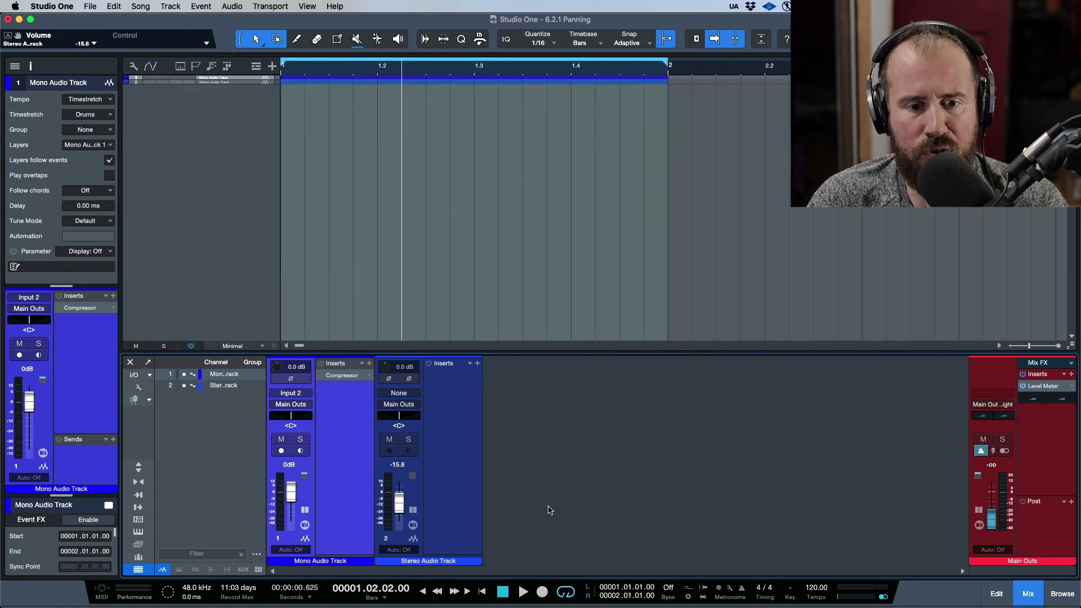
right_click(387, 507)
click(428, 483)
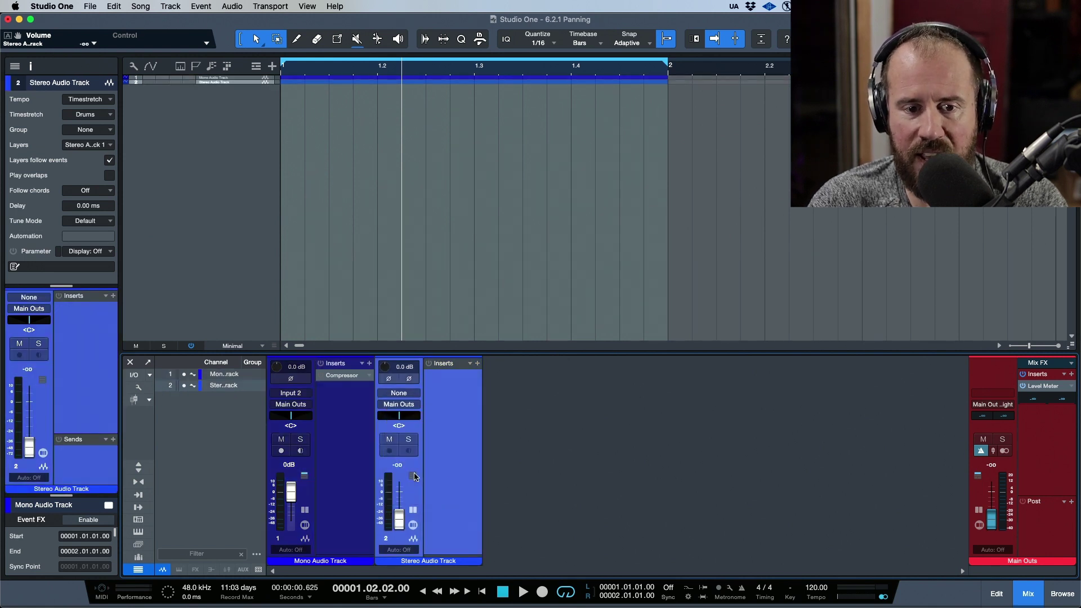
key(space)
drag(399, 517, 399, 503)
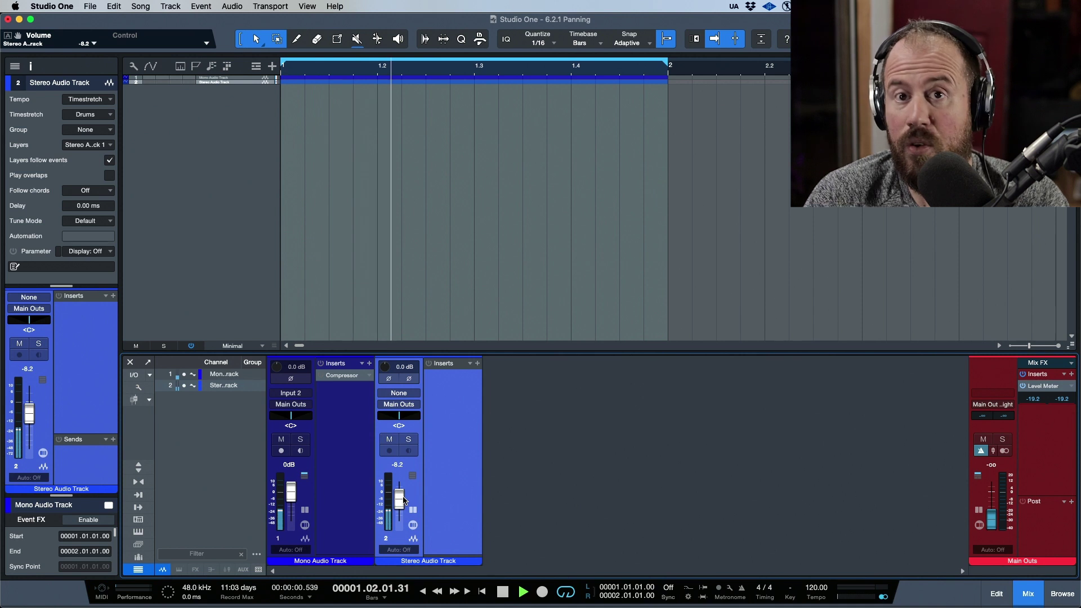
key(space)
drag(399, 505, 400, 532)
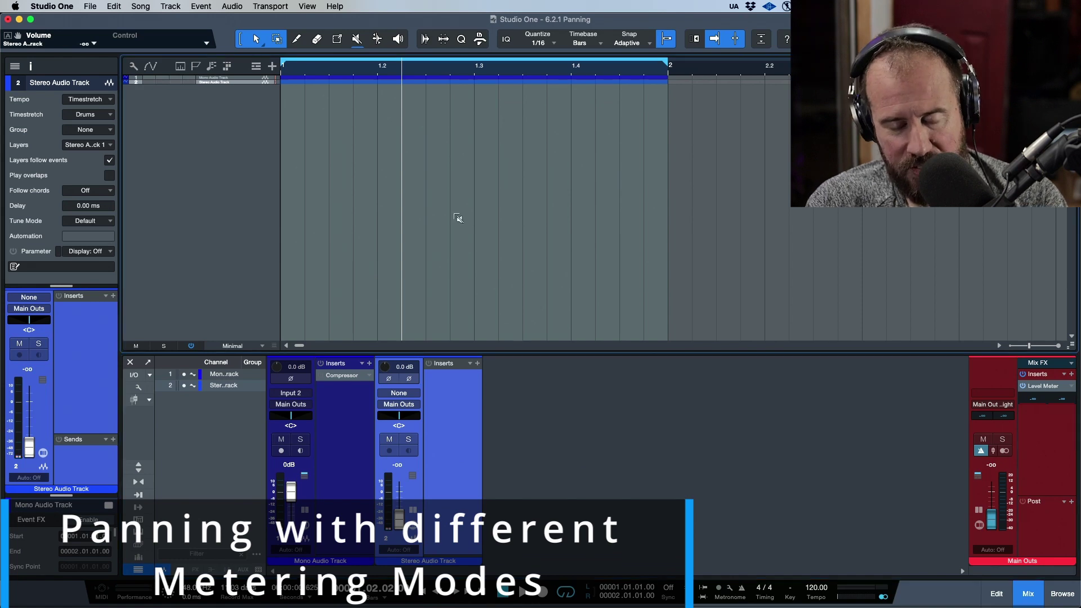
- Restore Large track height, zoom out, select the Mono Audio Track and nudge its pan right
key(z)
key(w)
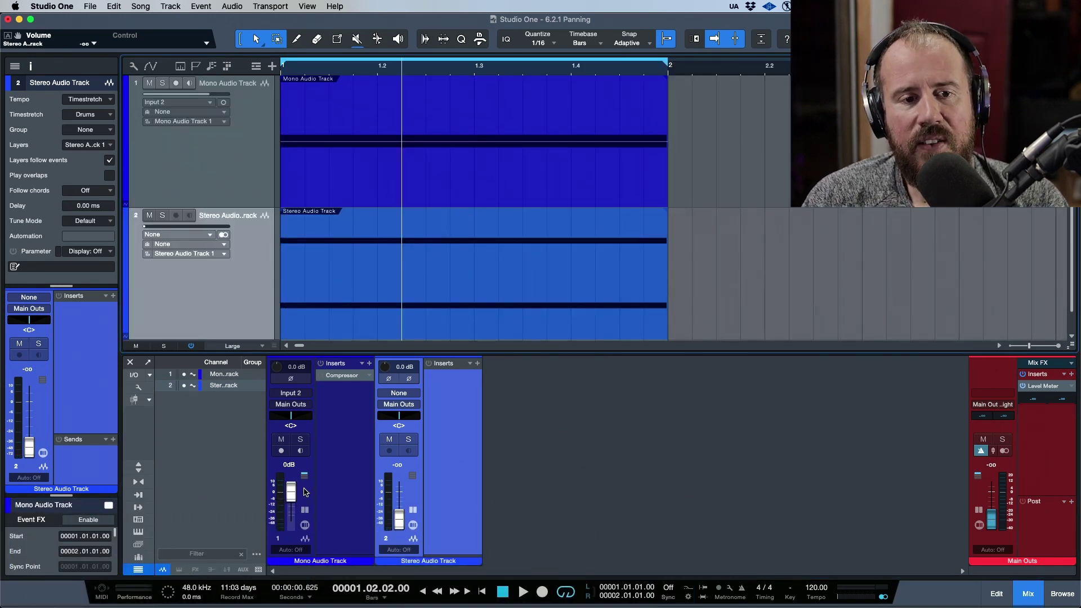
click(230, 157)
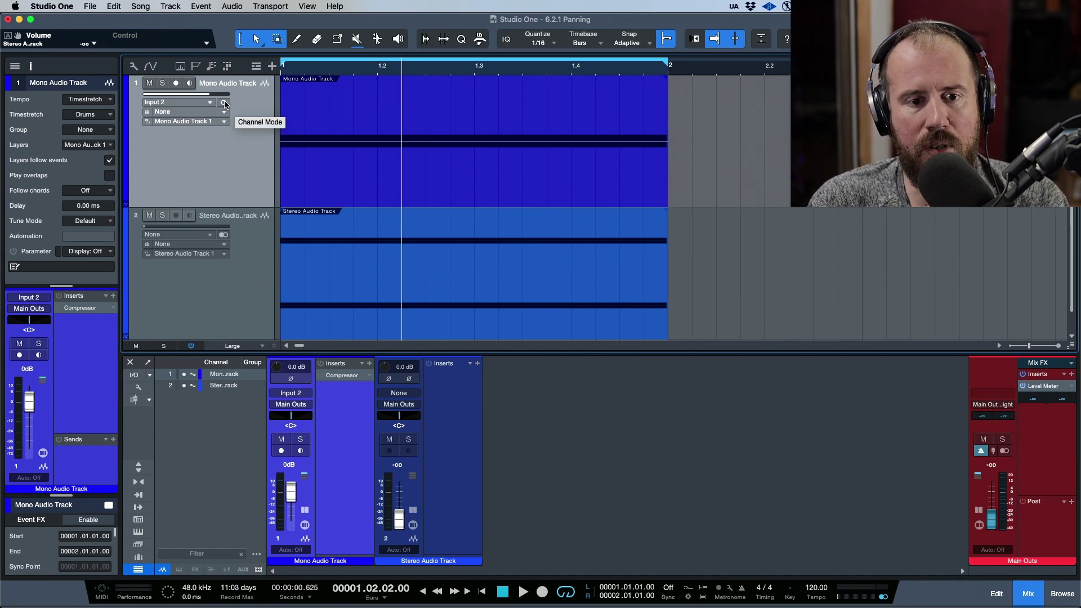
drag(288, 420, 291, 425)
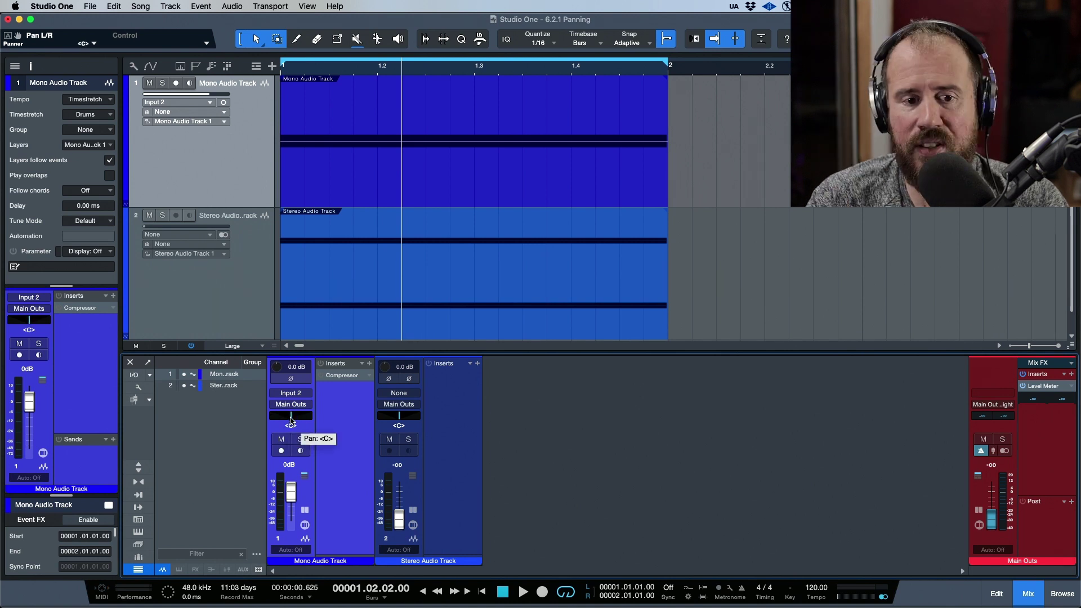
- Change the mono meter's mode and audition panning the mono track to L15, then R12
right_click(280, 485)
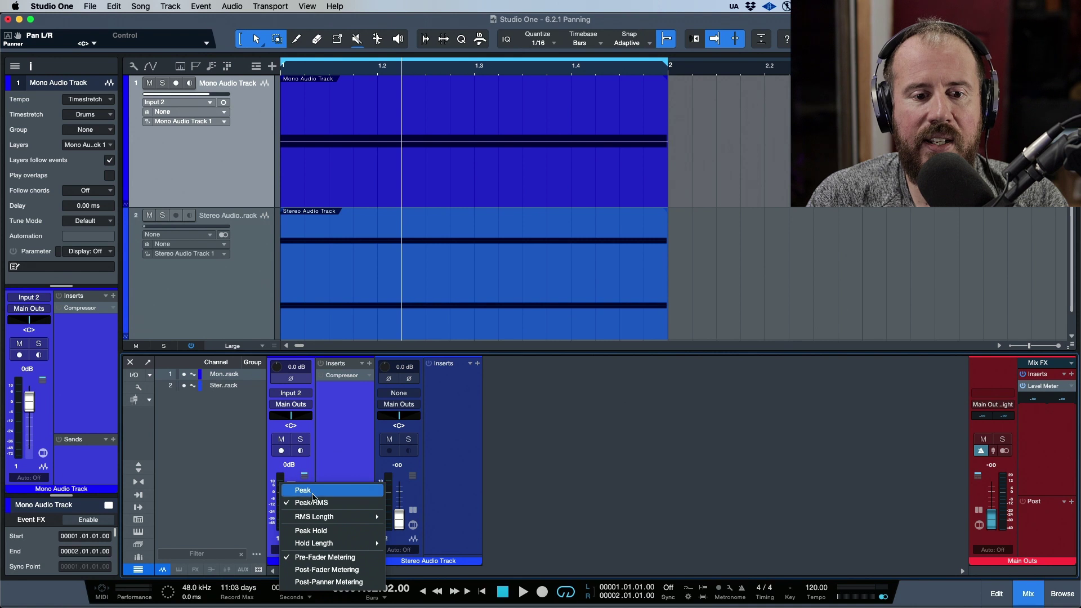
click(298, 555)
key(space)
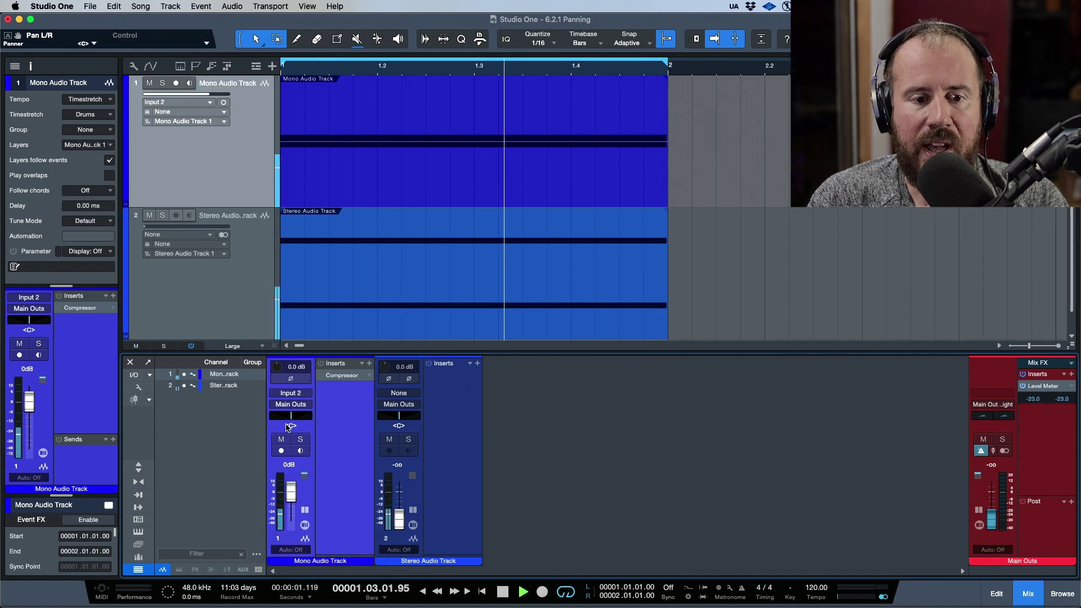
drag(290, 418, 289, 439)
key(space)
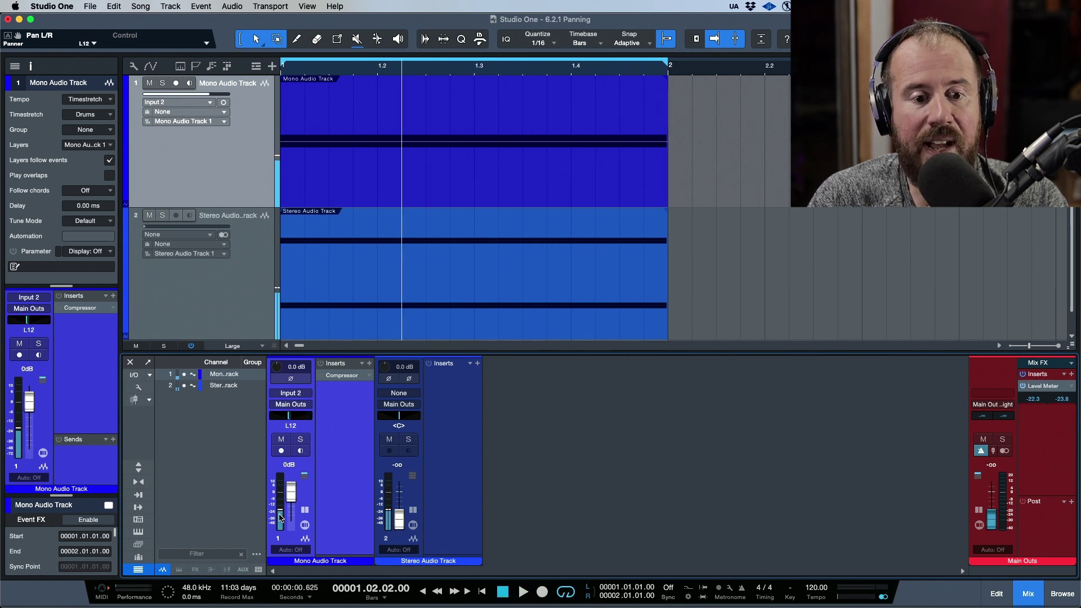
right_click(279, 501)
click(300, 489)
key(space)
drag(292, 416, 278, 420)
key(space)
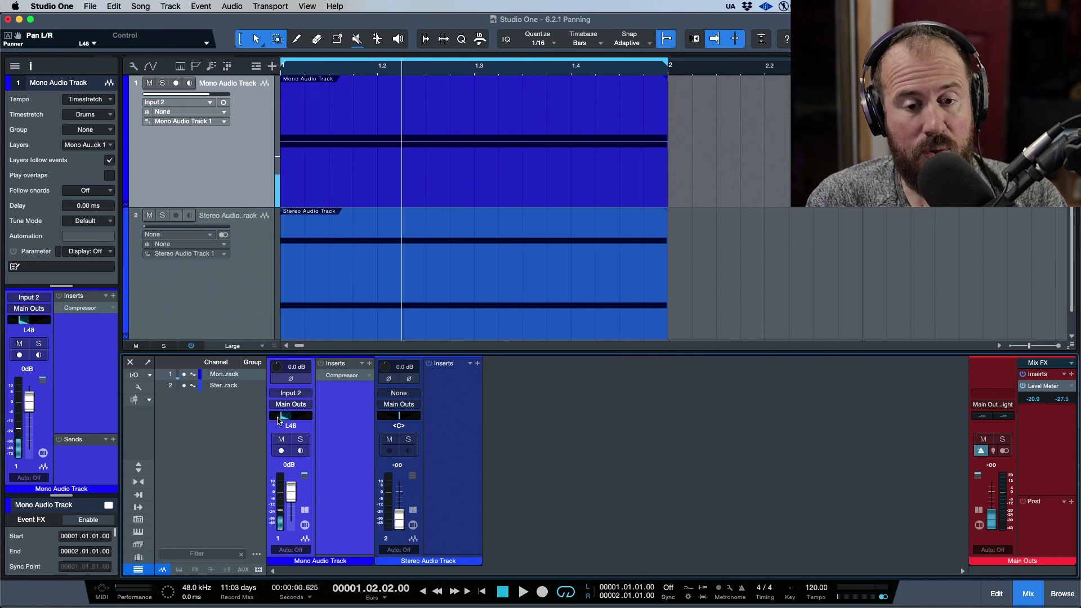
- Reset the stereo fader to 0 dB, try Dual then Balance pan mode, and pan it fully left
alt+click(399, 521)
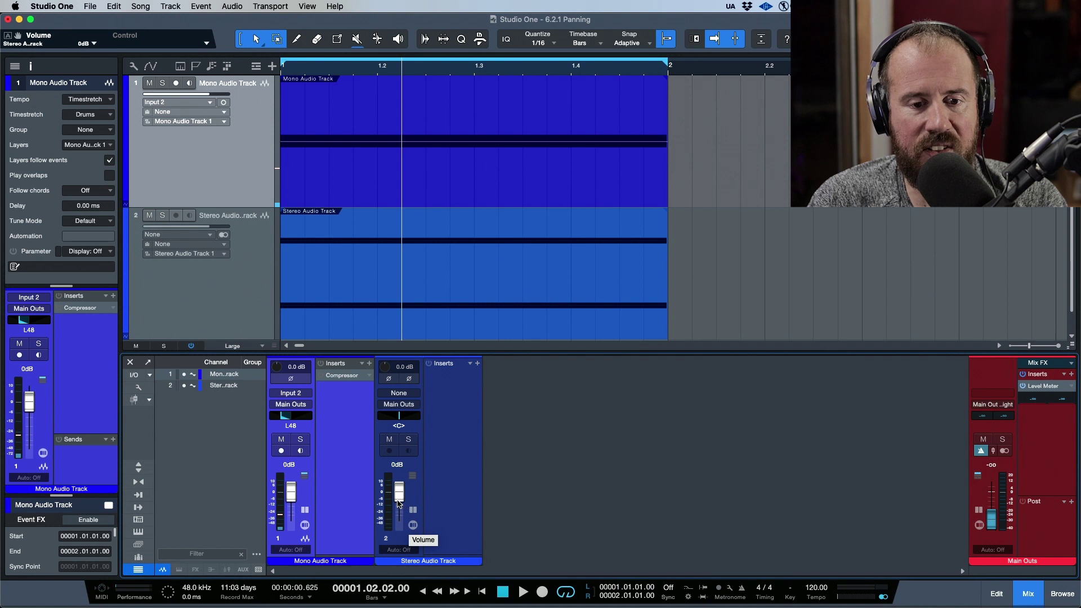
right_click(399, 502)
click(414, 487)
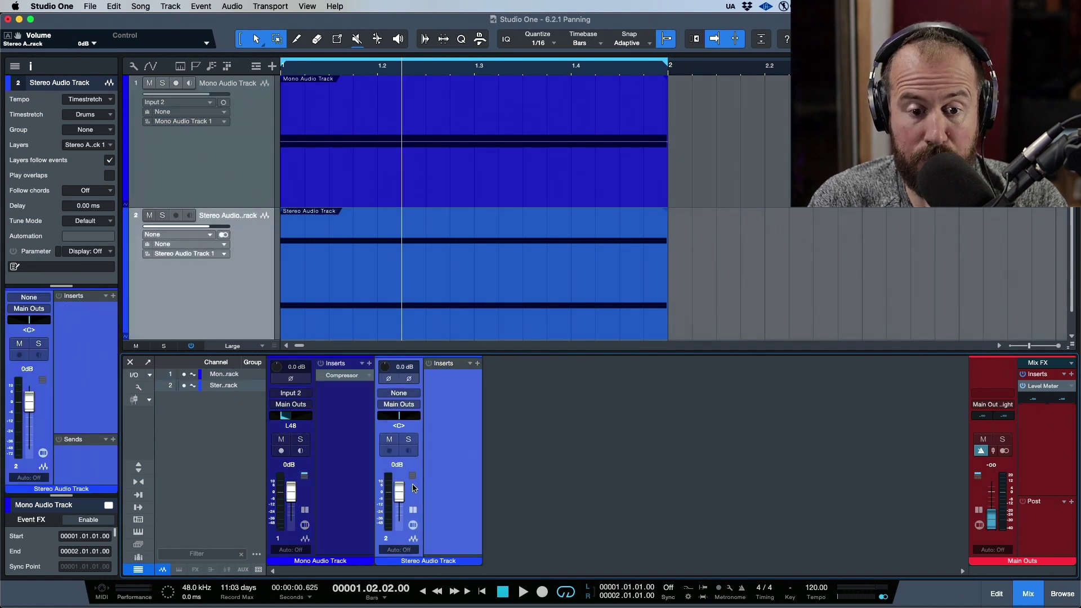
key(space)
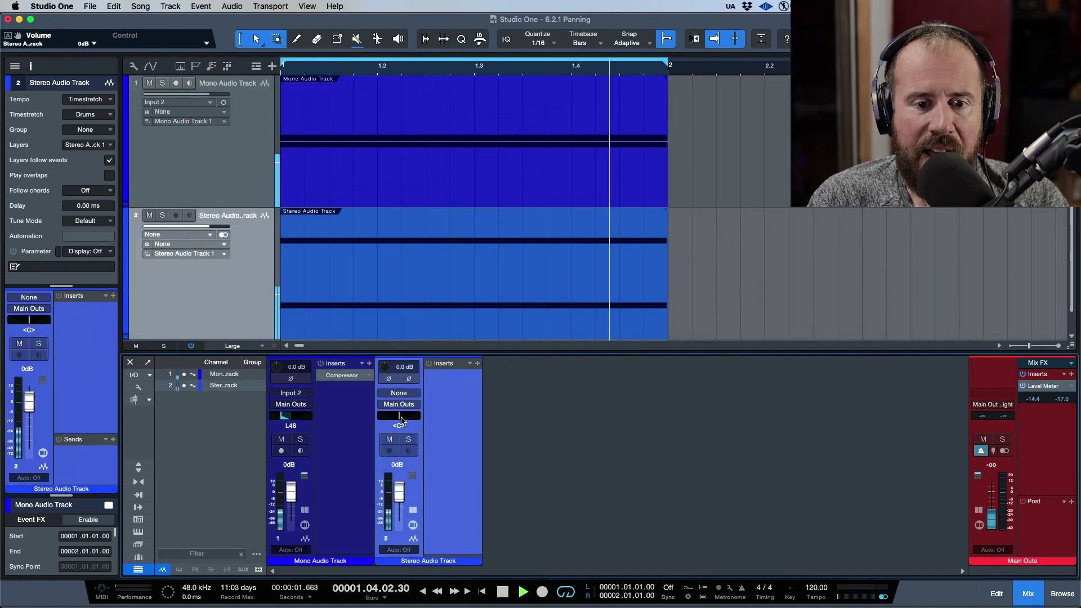
right_click(401, 417)
click(425, 510)
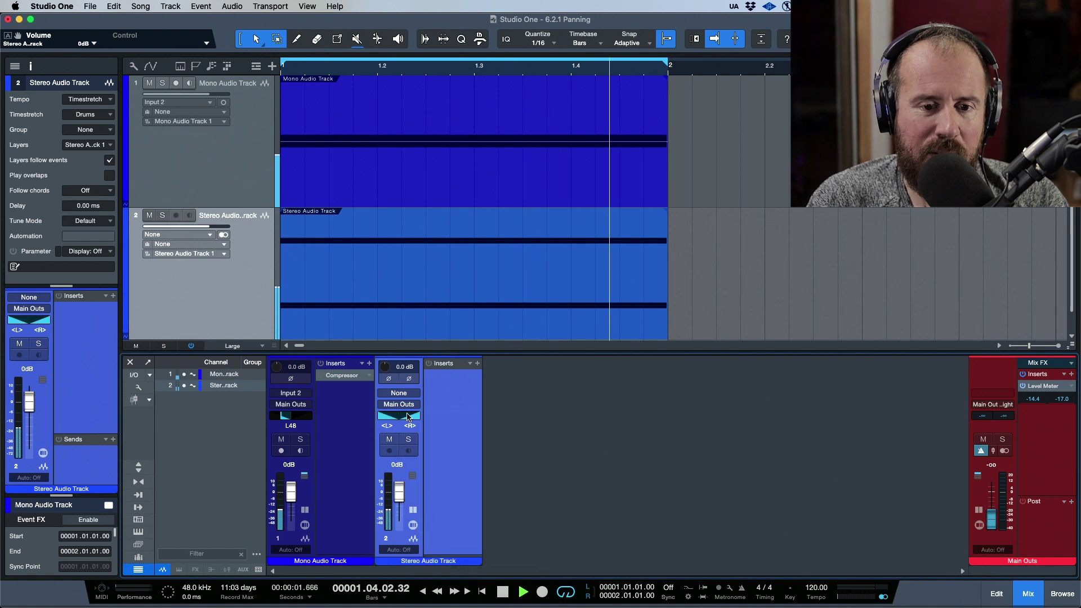
right_click(406, 417)
click(433, 502)
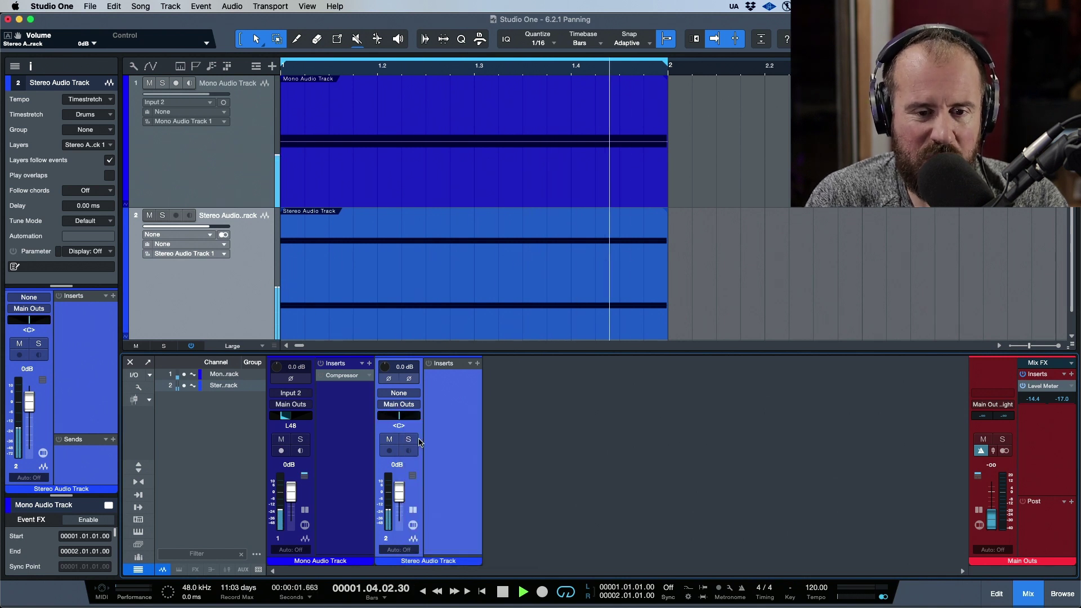
drag(400, 417, 484, 443)
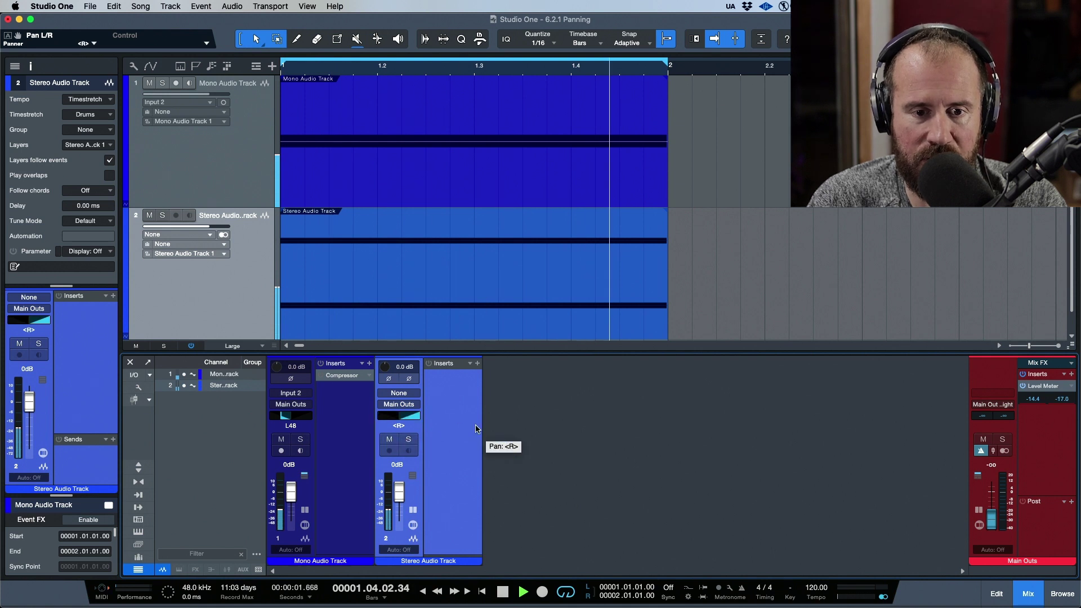
- Reset the main output to 0 dB, change the stereo meter's mode, and sweep its pan from L95 rightward
right_click(388, 513)
click(415, 486)
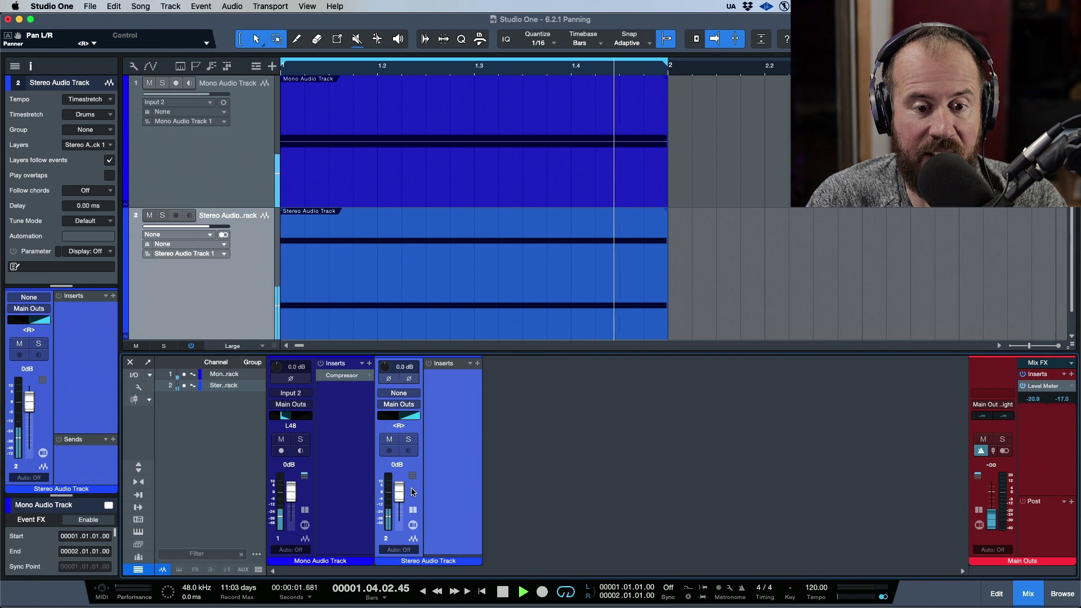
drag(400, 417, 644, 434)
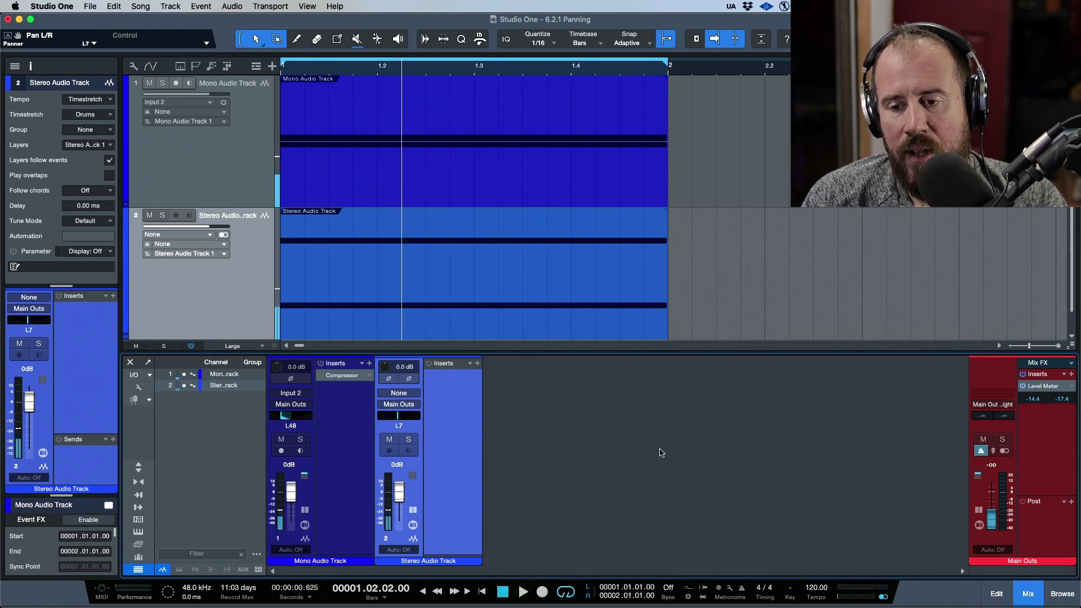
alt+click(993, 525)
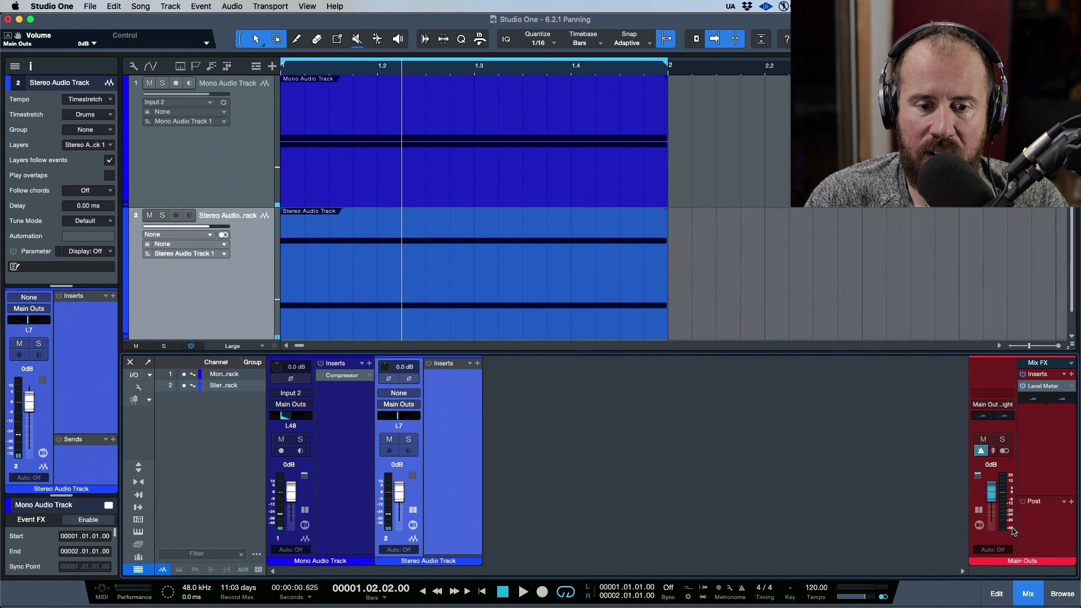
right_click(387, 513)
click(417, 476)
key(space)
drag(398, 423, 1011, 577)
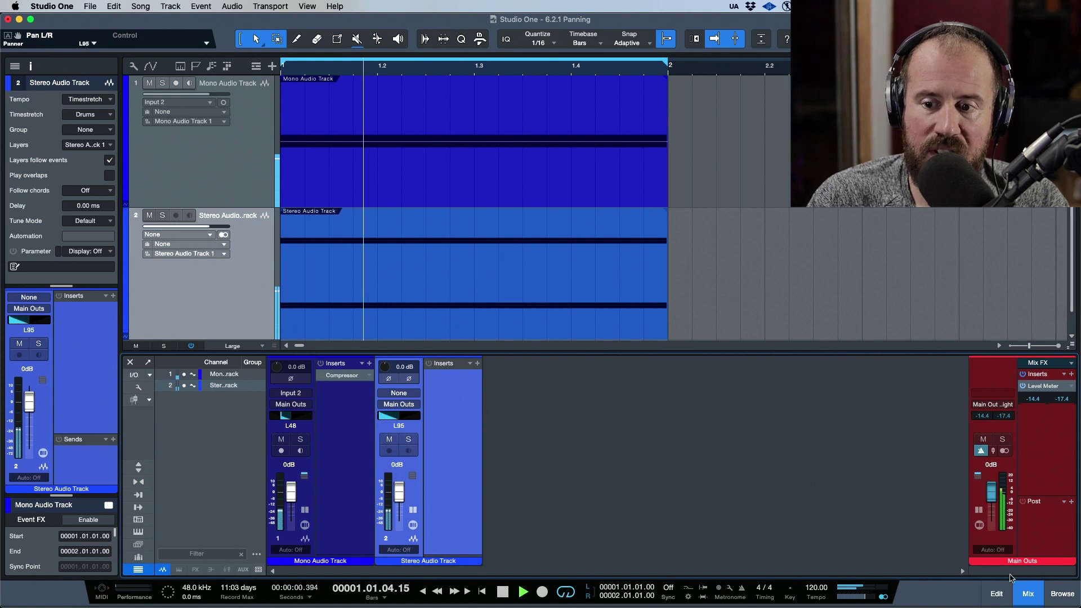
drag(397, 416, 420, 418)
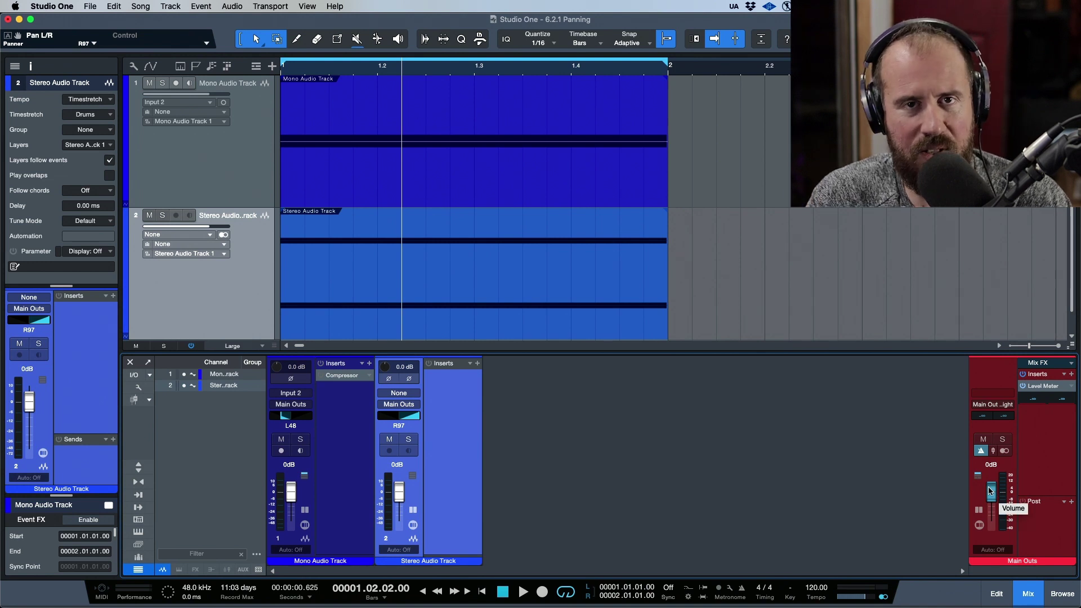
- Pan the stereo track to R18, mute the mono track, and pull the main output to silence
key(space)
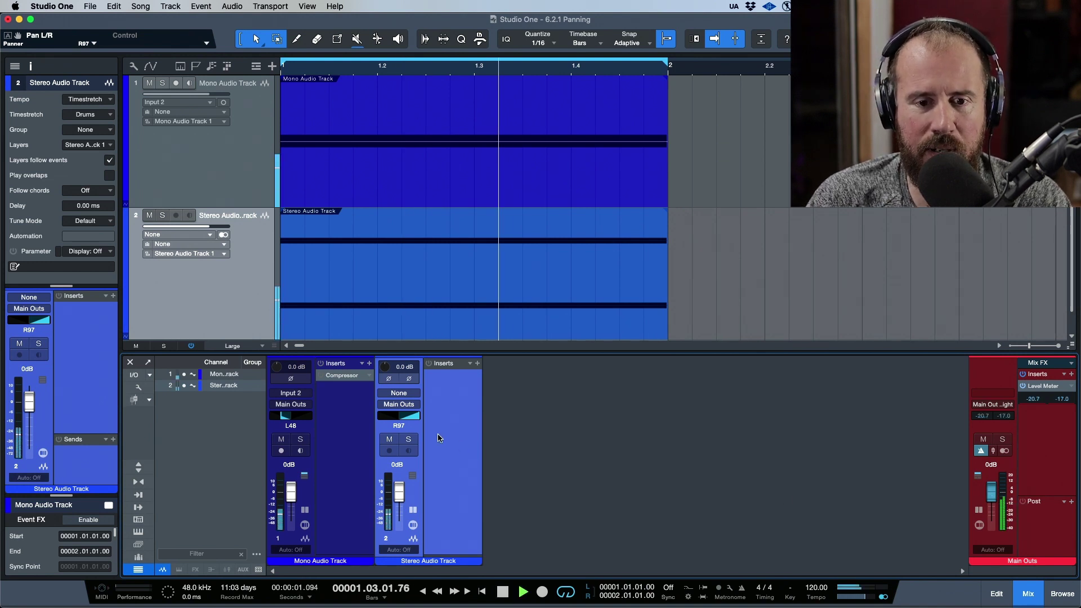
drag(412, 416, 383, 418)
click(280, 440)
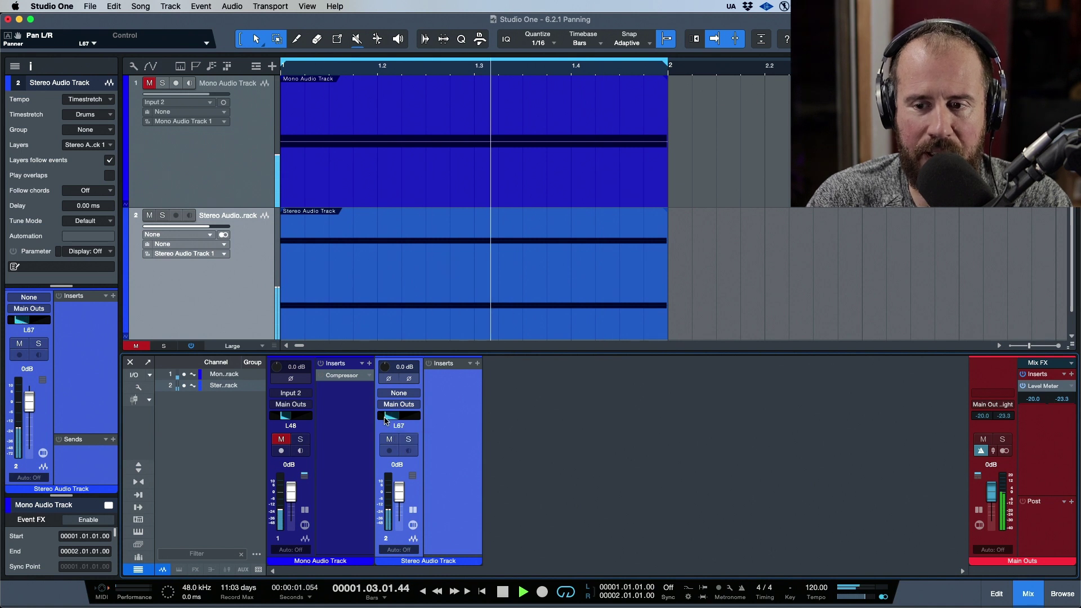
key(space)
drag(992, 494, 992, 523)
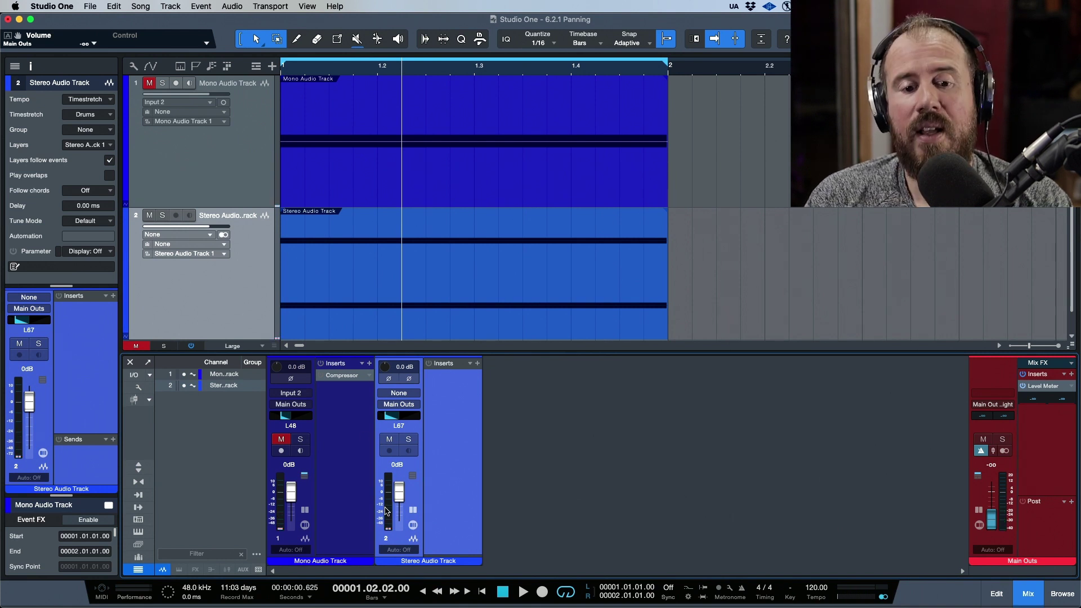
- Recentre the stereo pan, switch it to Post-Panner Metering, and audition panning to L53 and back
alt+click(393, 416)
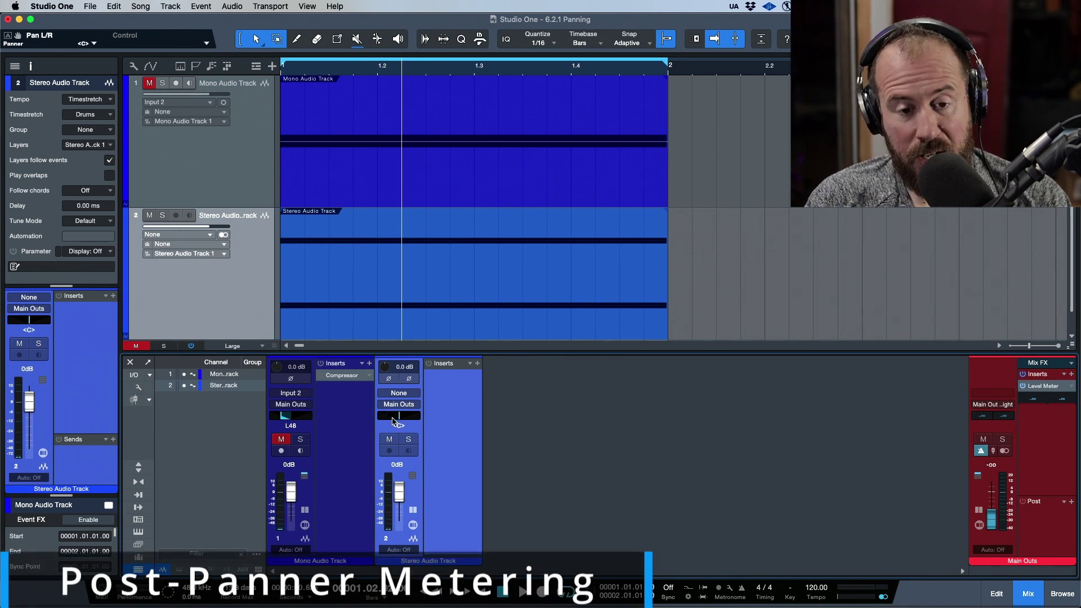
right_click(391, 513)
click(433, 502)
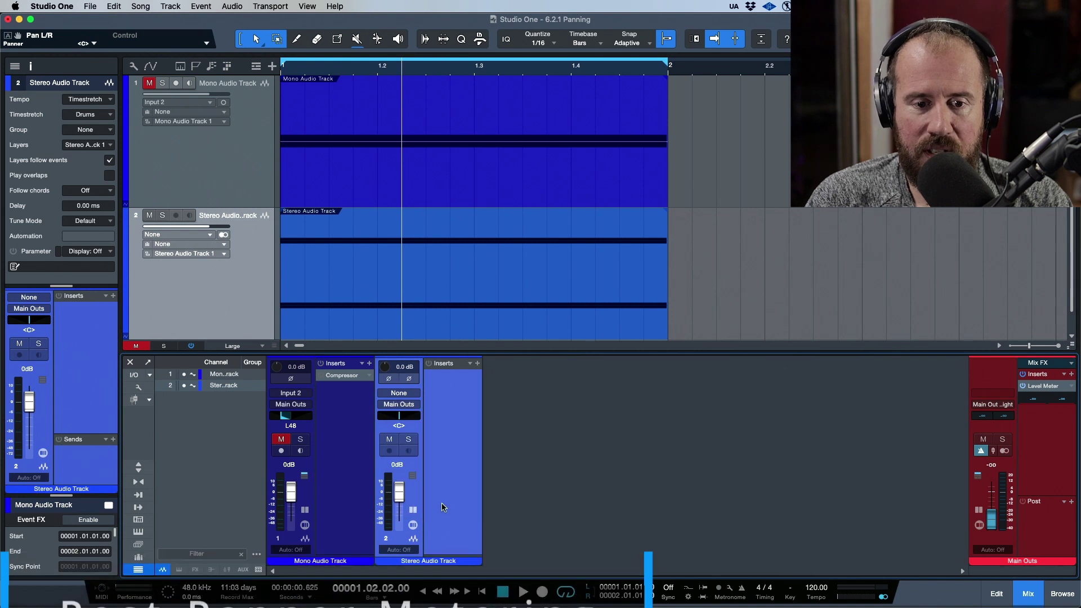
key(space)
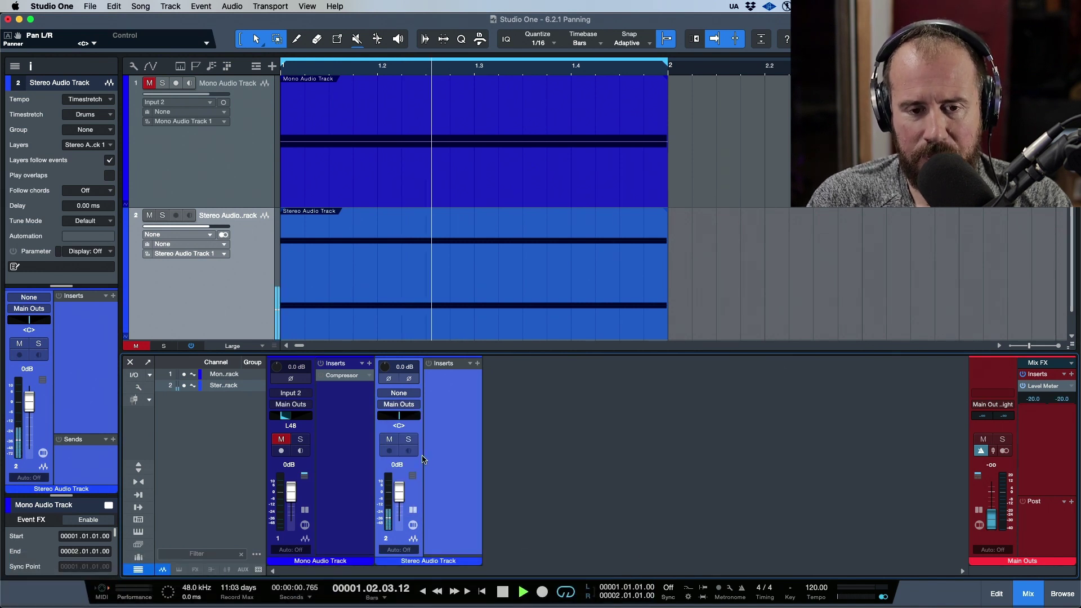
drag(392, 425, 394, 424)
alt+click(394, 420)
right_click(396, 419)
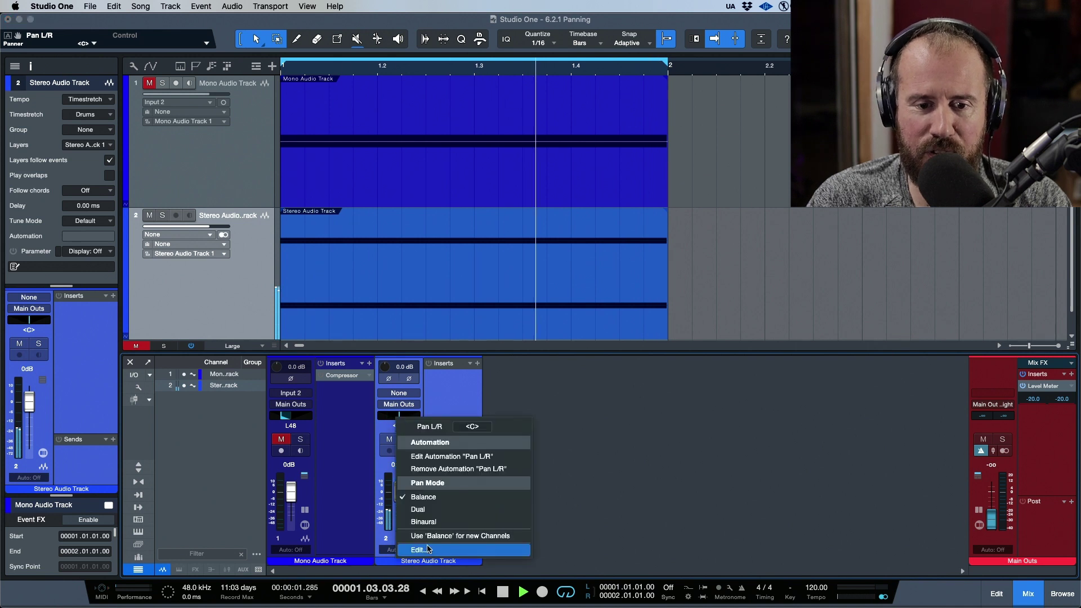
- Switch the stereo panner to Dual mode and set its sides to L51 and R57, then R30
click(426, 510)
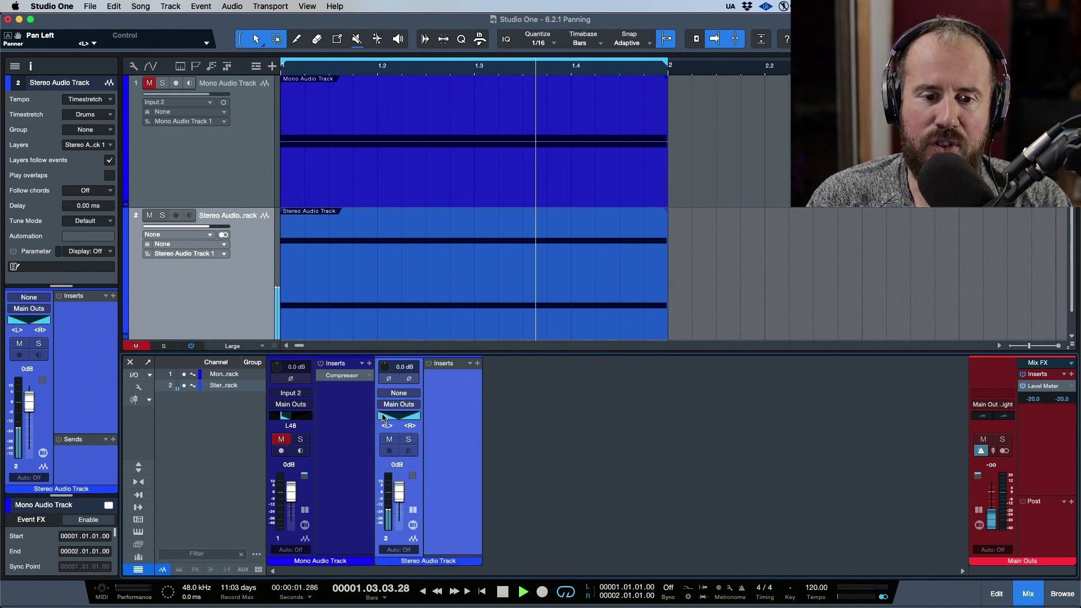
drag(387, 418, 386, 418)
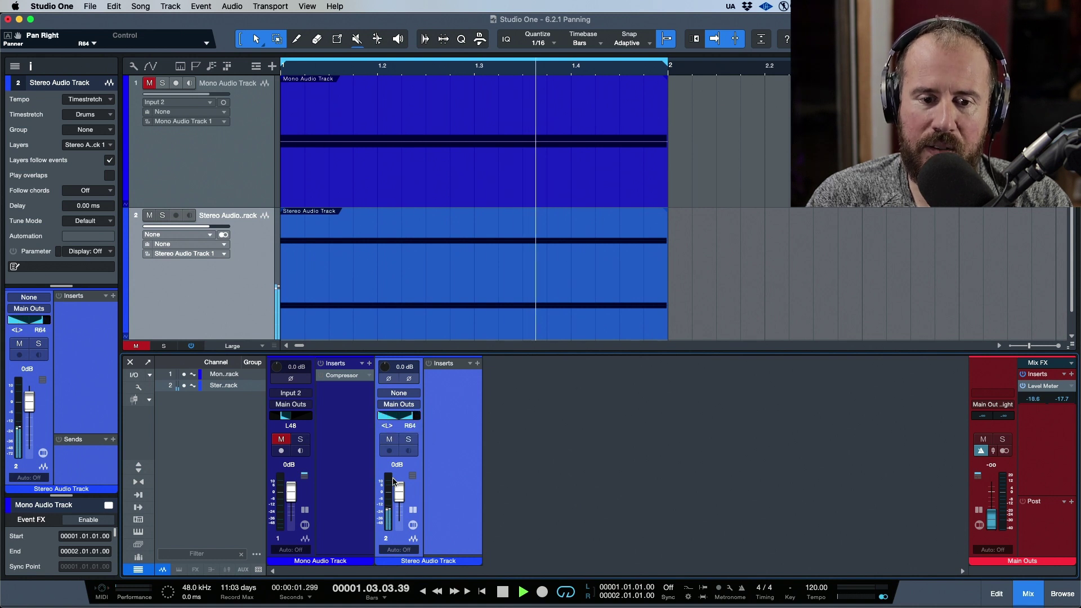
drag(409, 417, 398, 421)
drag(399, 491, 404, 478)
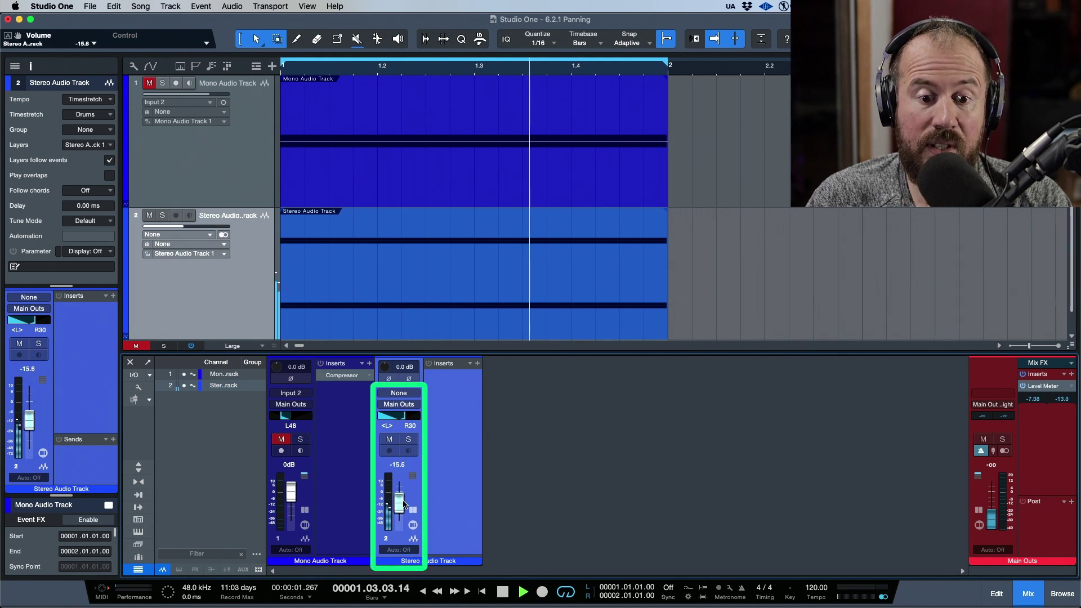
- Lower the stereo fader to -10.4 dB, reset it to 0 dB, and choose Pre-Fader Metering
drag(400, 484, 400, 509)
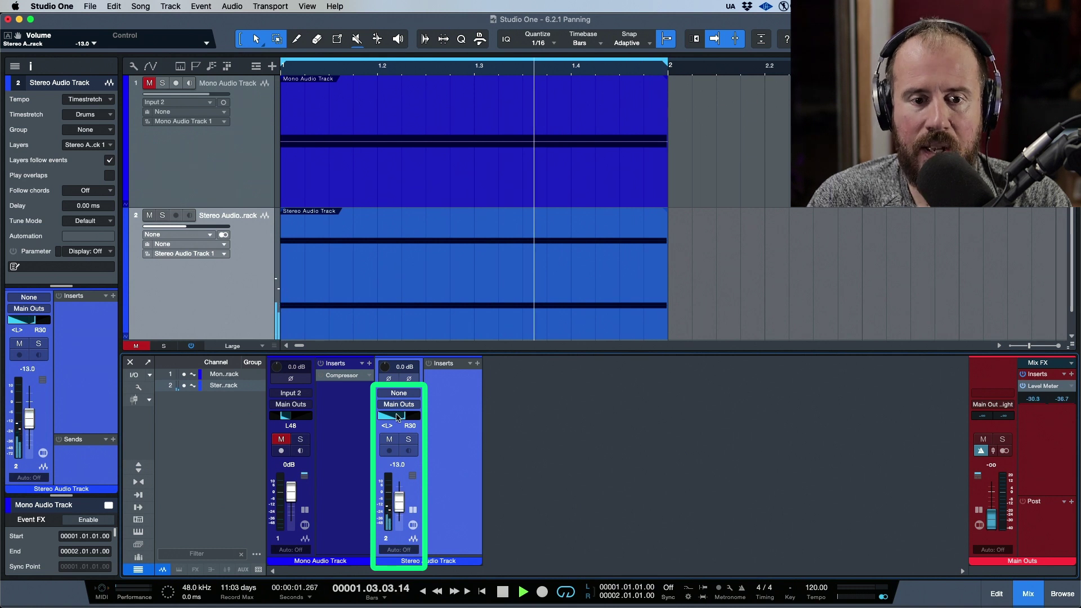
alt+click(399, 501)
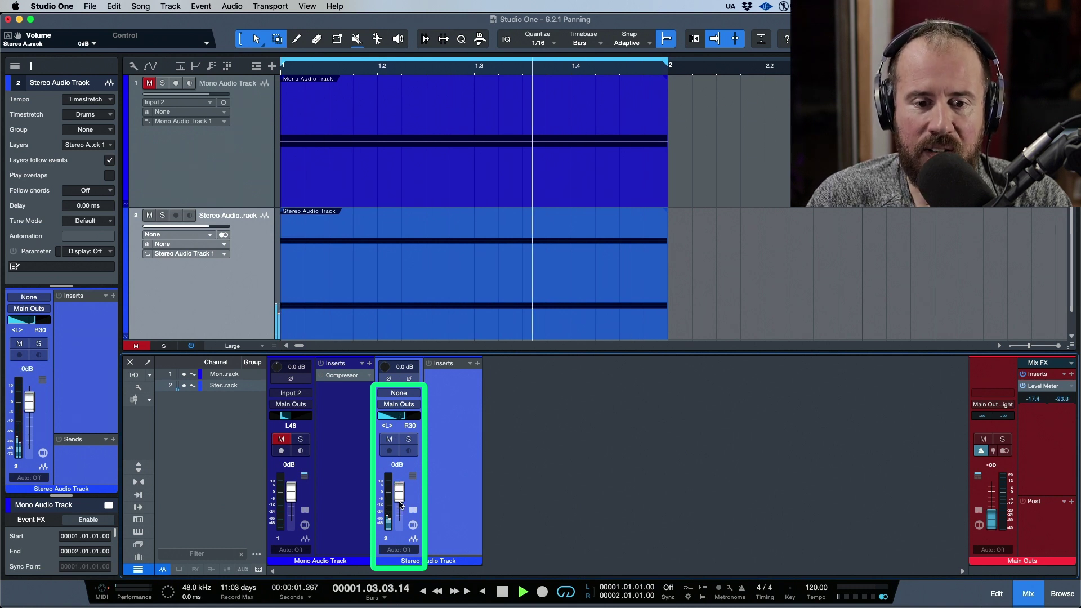
right_click(388, 512)
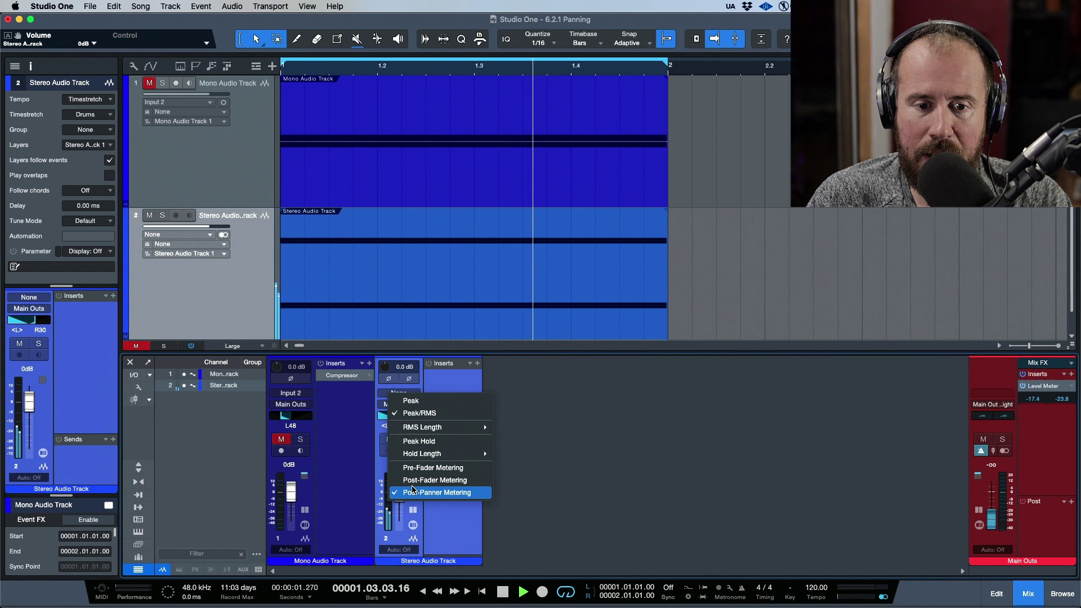
click(423, 468)
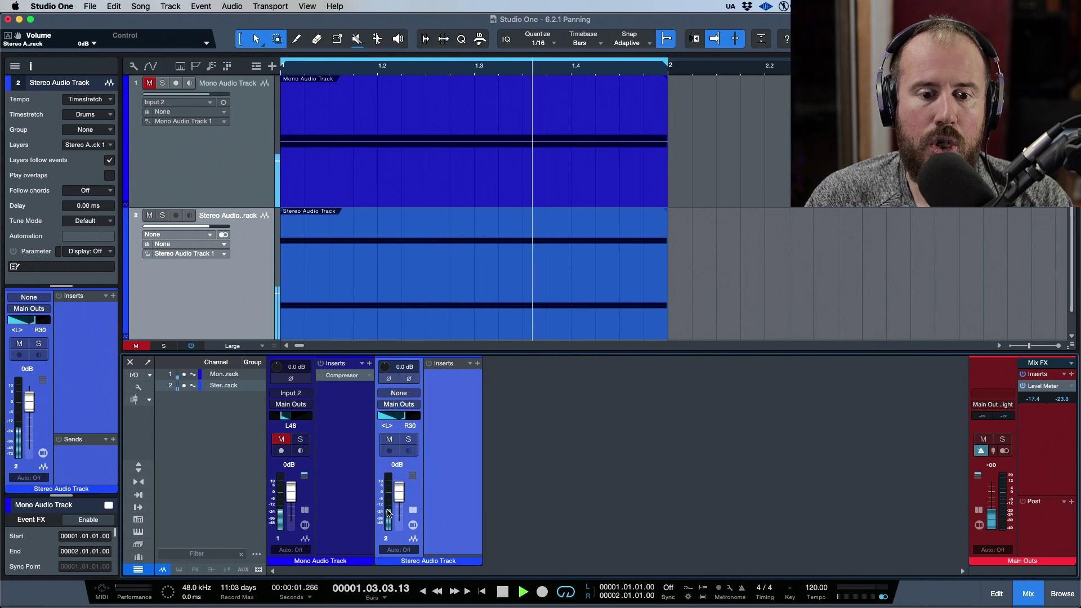
mouse_move(389, 516)
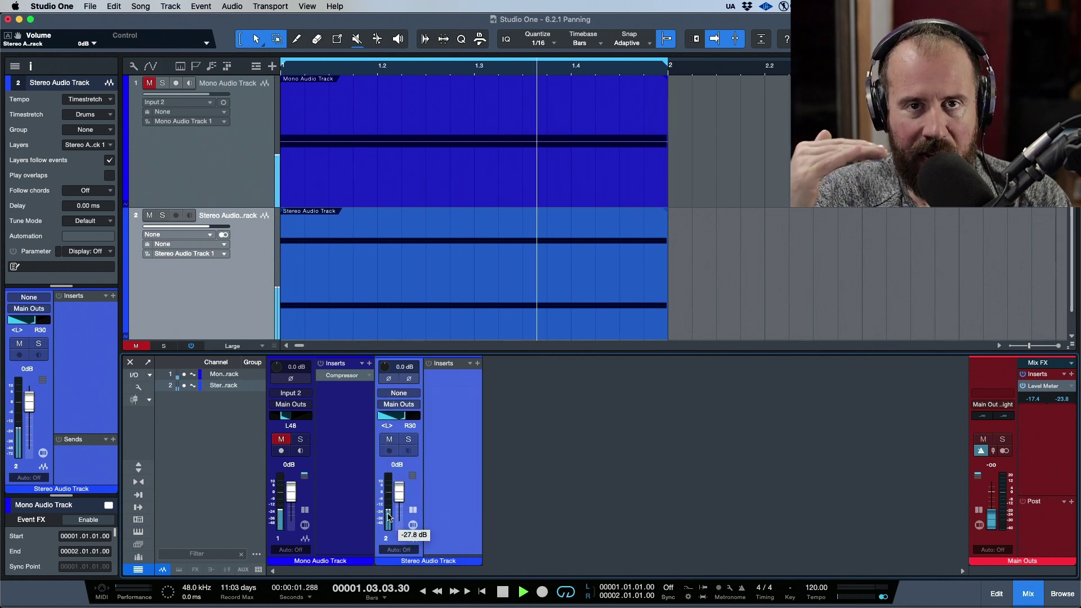
key(space)
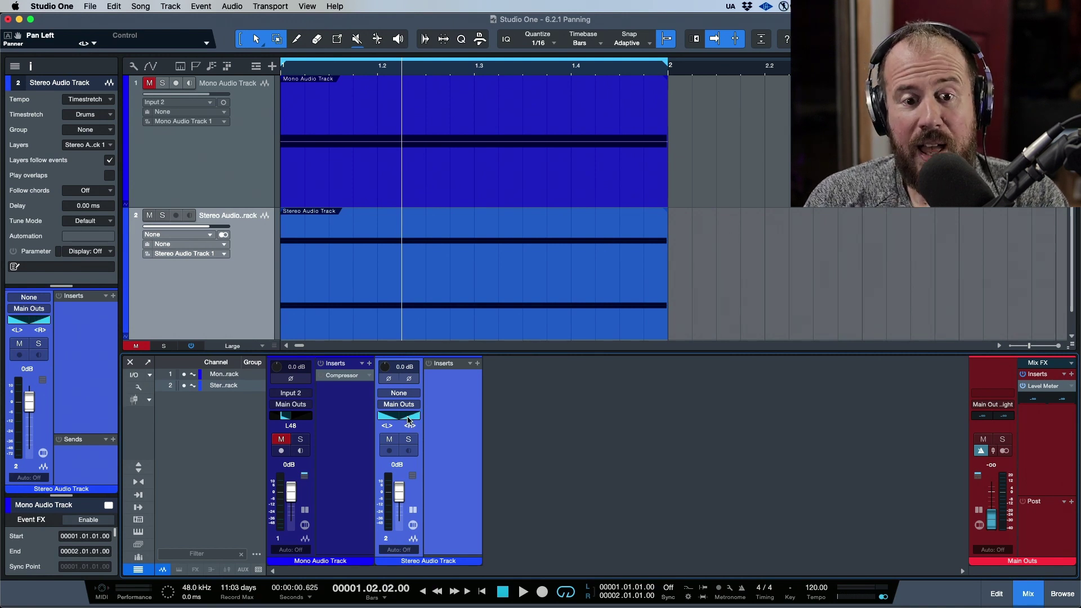
- Change the stereo meter's metering point and insert a Splitter found by searching 'spli'
right_click(387, 513)
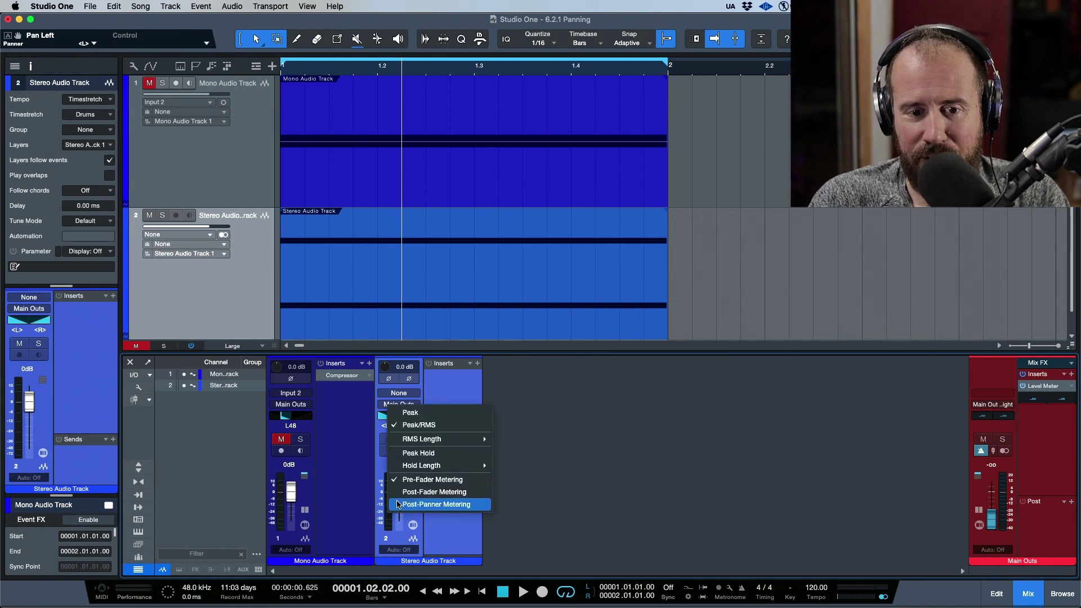
click(408, 479)
click(475, 363)
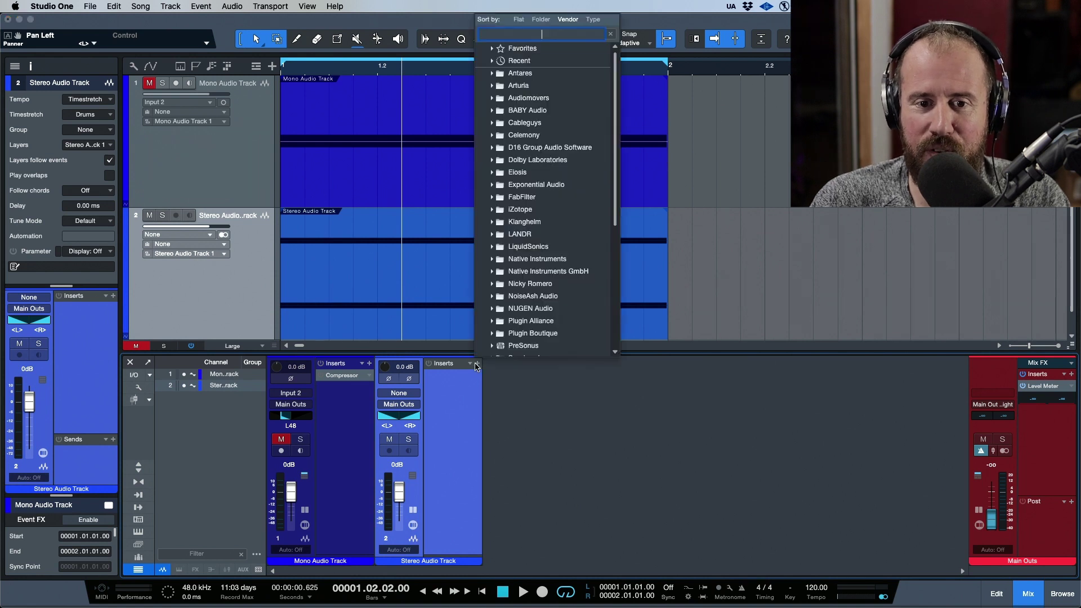
text(spli)
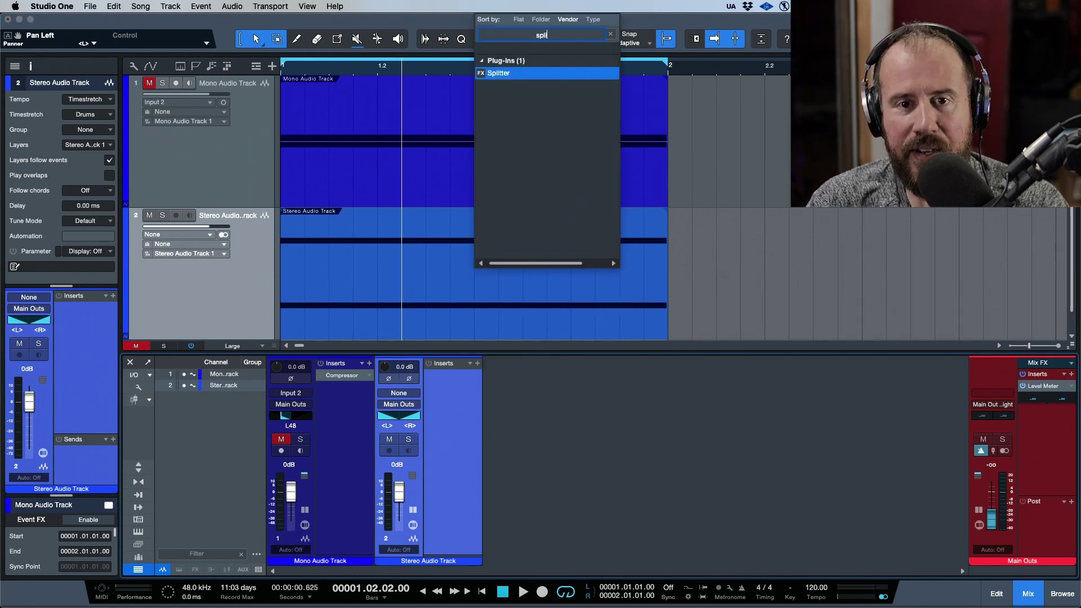
key(Return)
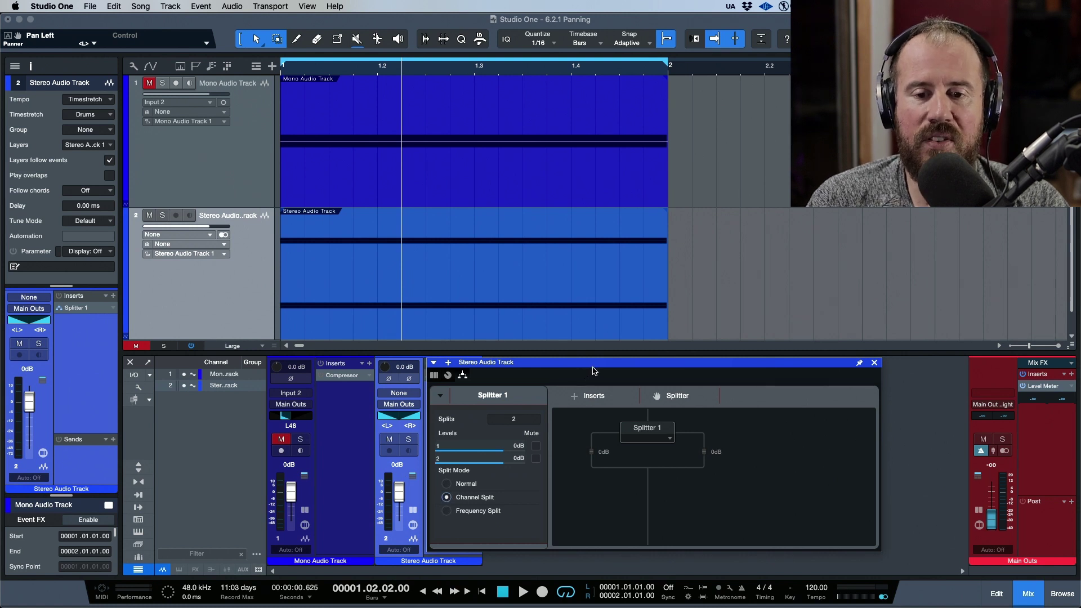
drag(597, 369, 655, 368)
- Lower the Splitter's split 1 to -12.9 dB, briefly drop the stereo fader, and close the editor
drag(649, 451, 660, 503)
key(space)
drag(658, 531, 656, 521)
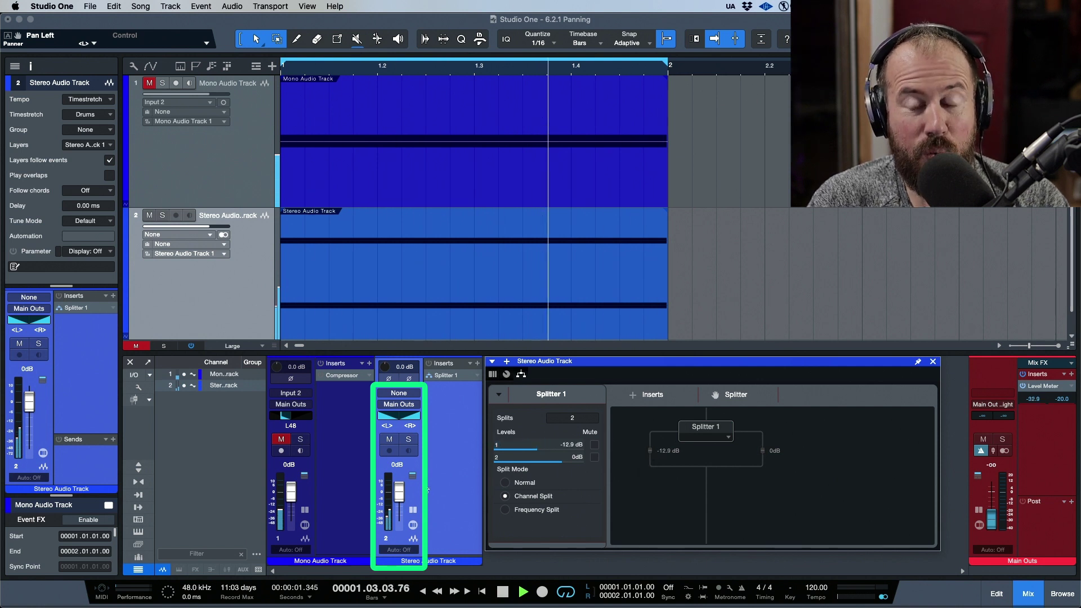
right_click(386, 507)
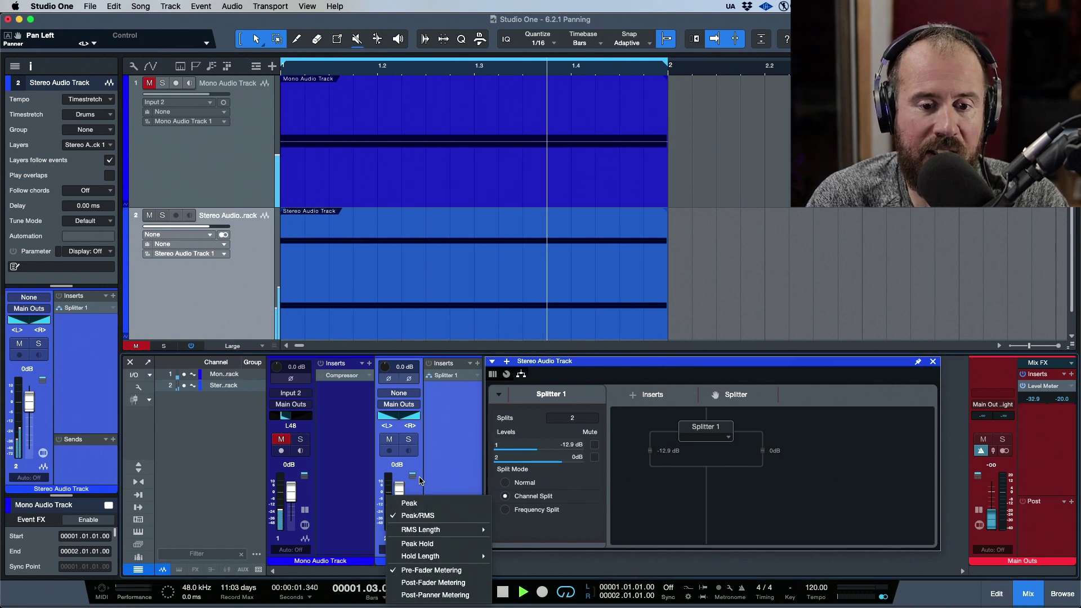
click(399, 488)
drag(399, 489, 395, 551)
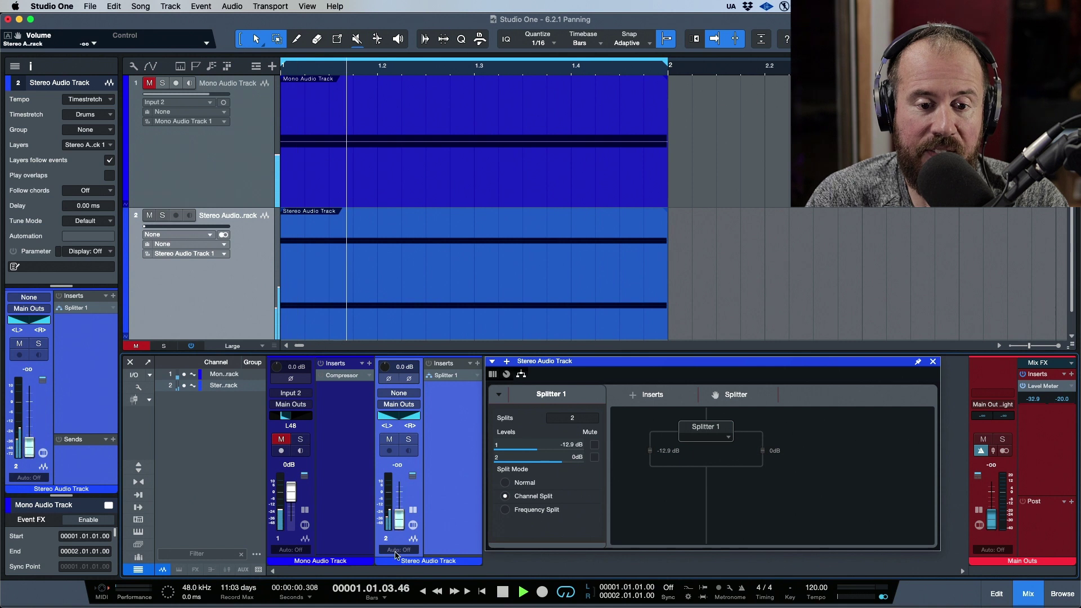
alt+click(400, 523)
key(space)
click(932, 362)
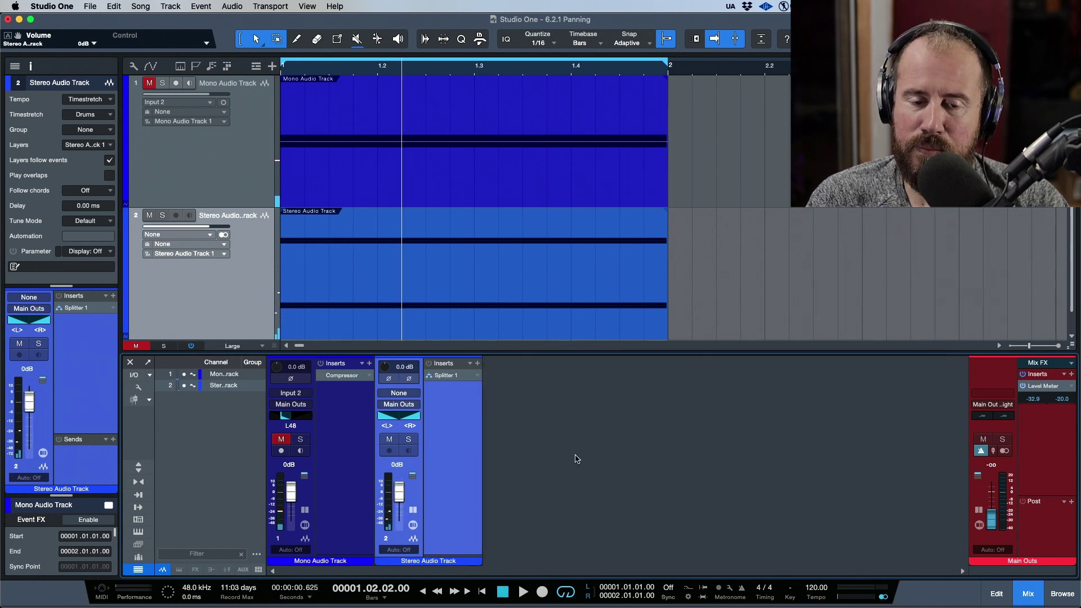
- Mute the stereo track, set the mono meter to Post-Fader, silence the stereo fader, and unsolo mono
click(391, 439)
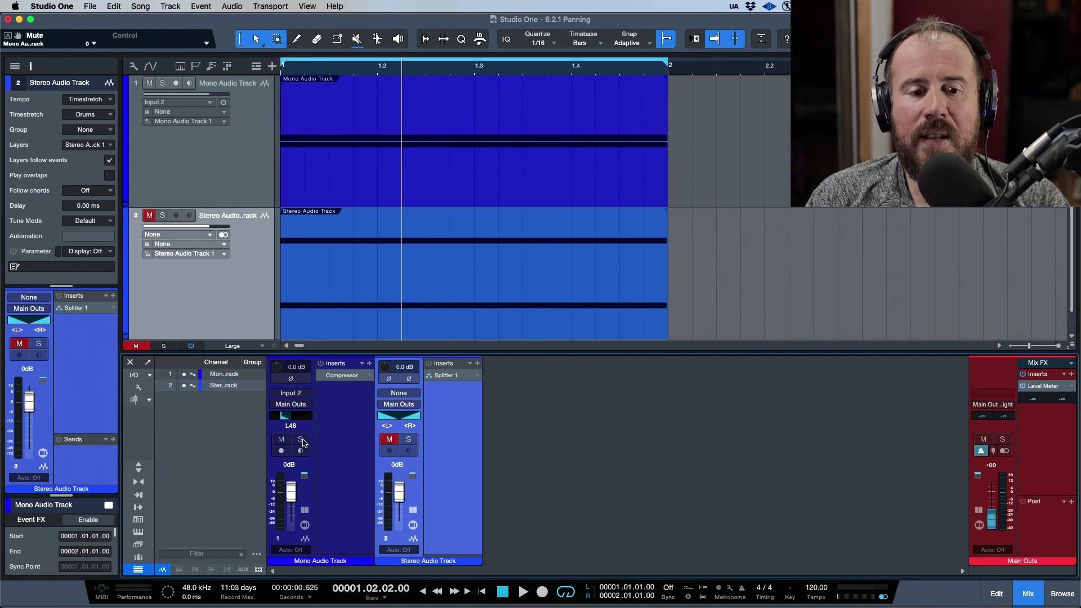
right_click(283, 515)
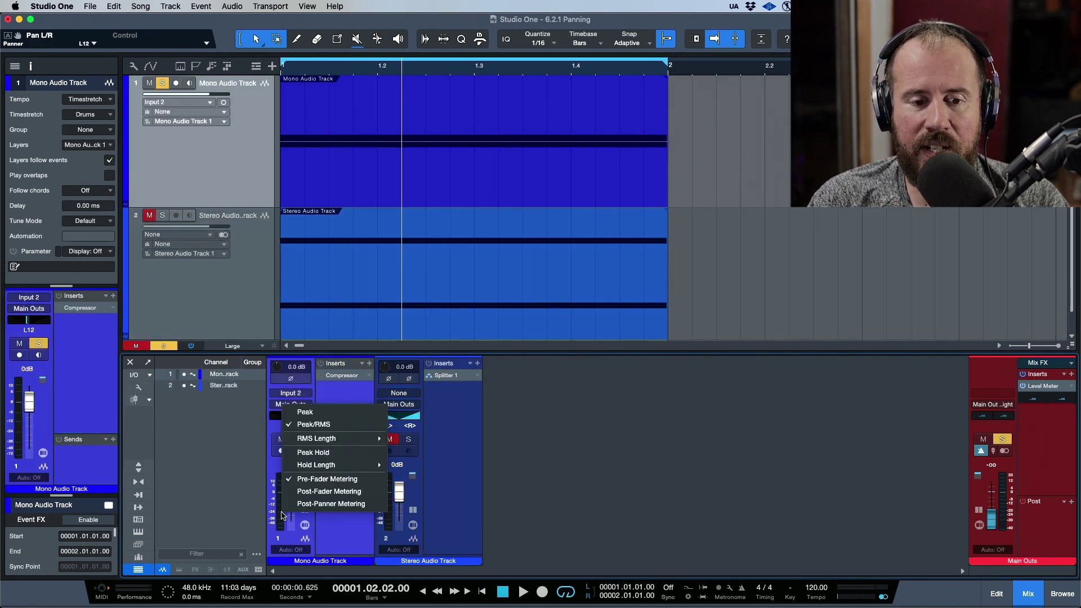
click(319, 497)
drag(401, 494, 400, 527)
click(300, 439)
key(space)
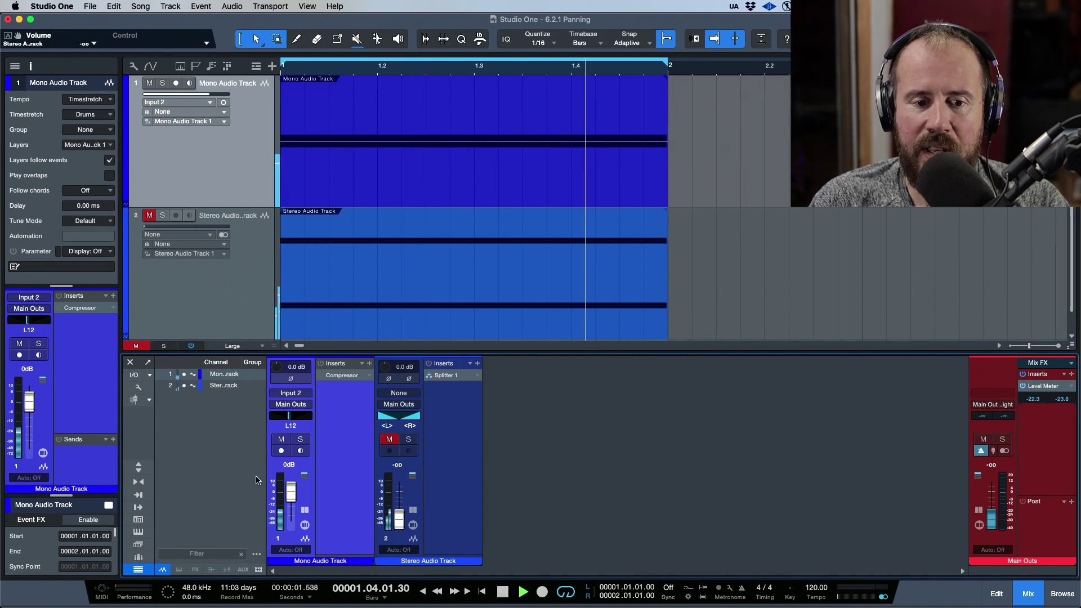
- Raise the mono fader to +10 dB, choose Post-Panner Metering, and toggle the mono/stereo channel mode
right_click(280, 515)
click(318, 486)
mouse_move(290, 491)
mouse_down()
mouse_move(294, 475)
mouse_move(294, 498)
mouse_up()
right_click(280, 510)
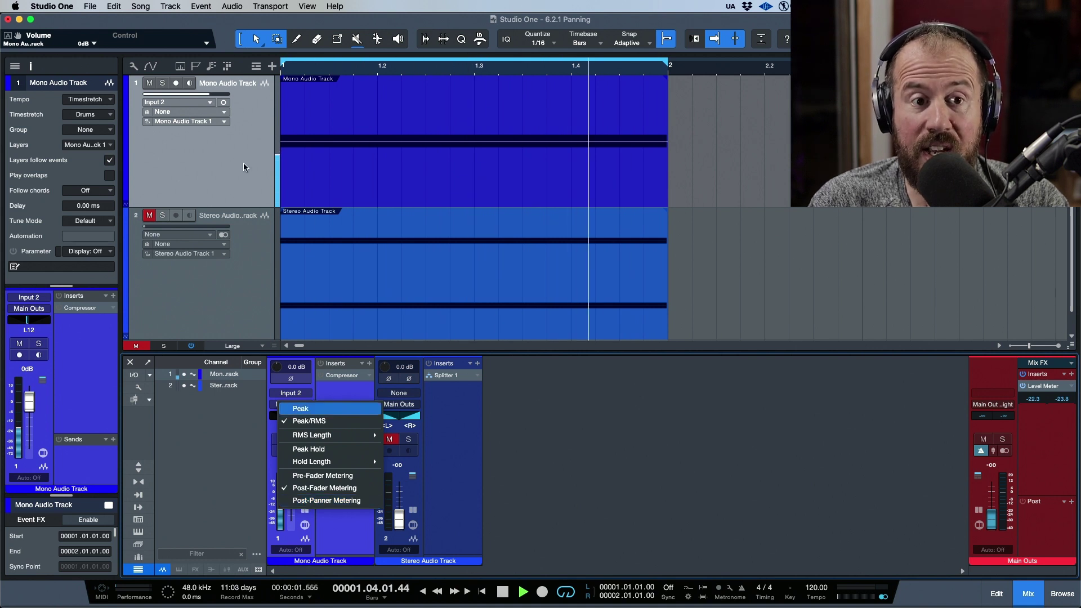
click(223, 103)
click(224, 103)
click(223, 103)
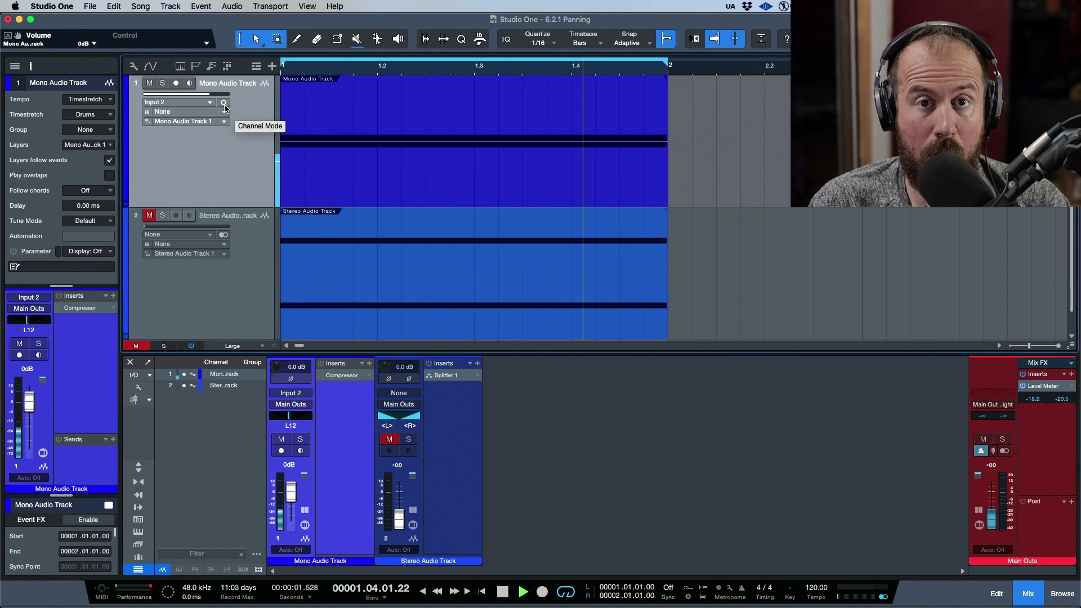
- Check the mono channel's metering options, then re-centre the mono track's pan and nudge it right
right_click(287, 505)
click(287, 505)
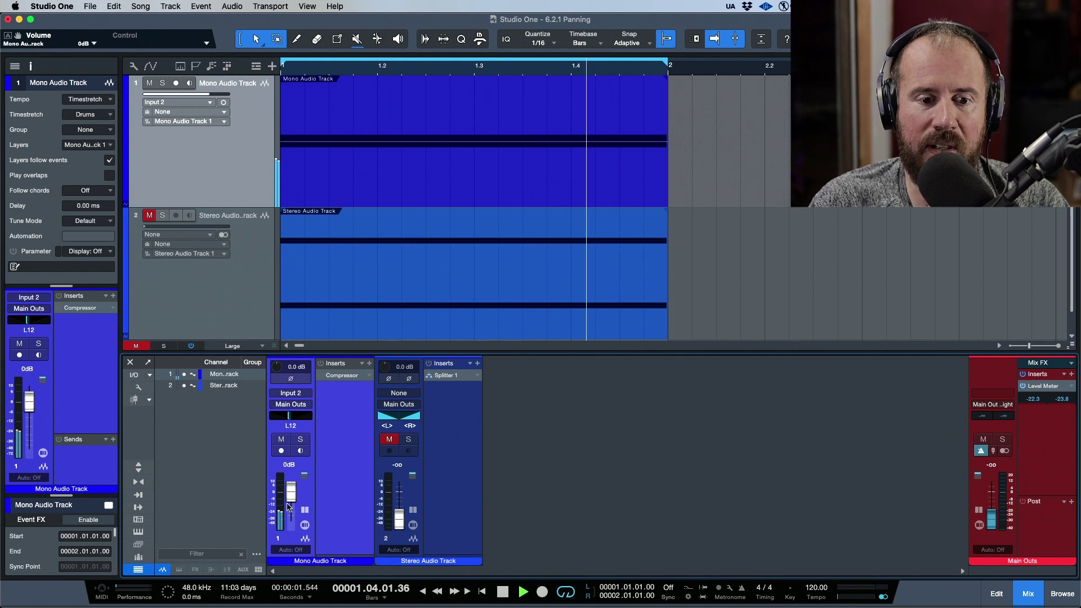
alt+click(290, 415)
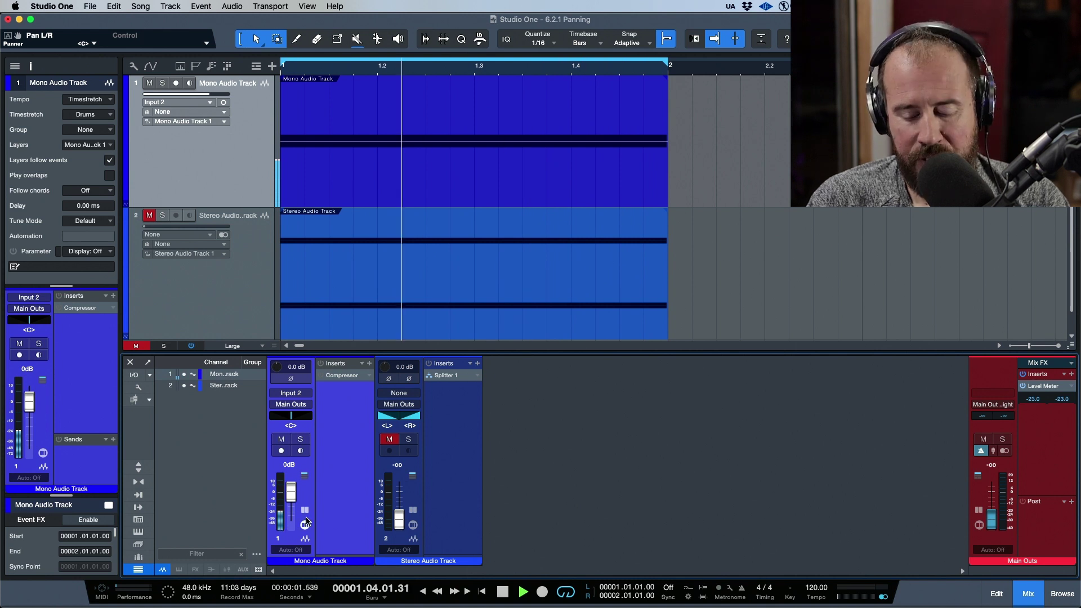
key(space)
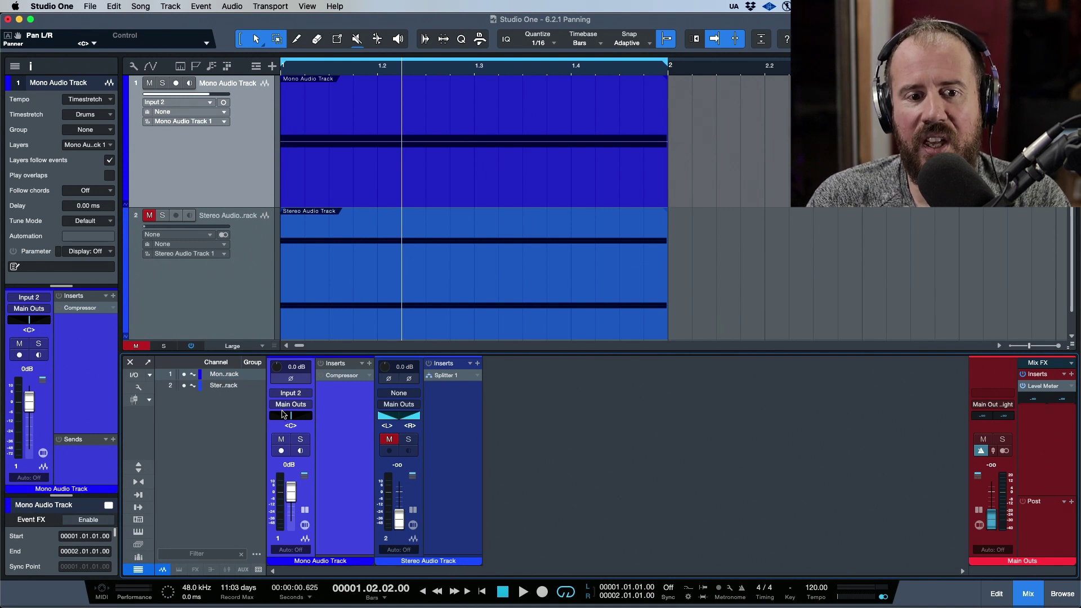
drag(289, 416, 294, 420)
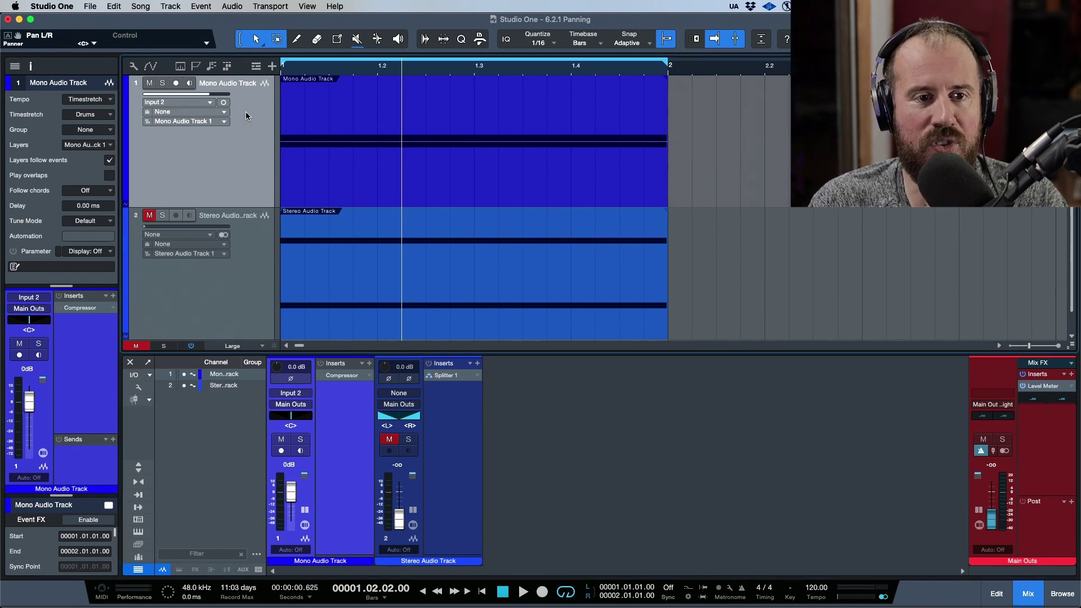
- Toggle the mono track's channel to stereo during playback, then back to mono
click(224, 103)
key(space)
right_click(297, 494)
click(301, 482)
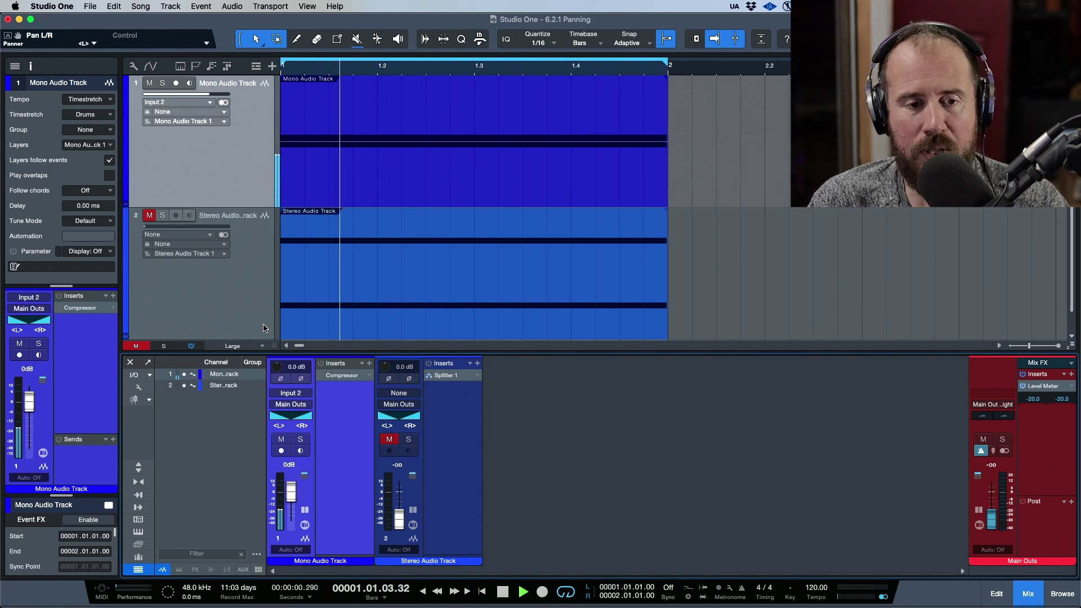
key(space)
click(223, 102)
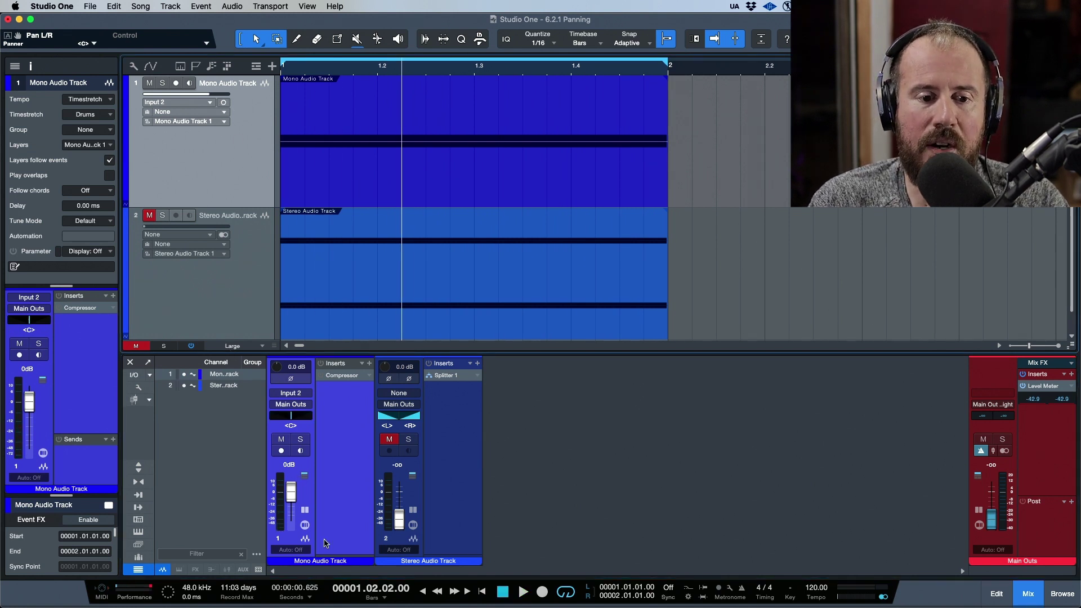
- Set the mono channel to Post-Panner Metering and play with the view following the playhead
right_click(282, 522)
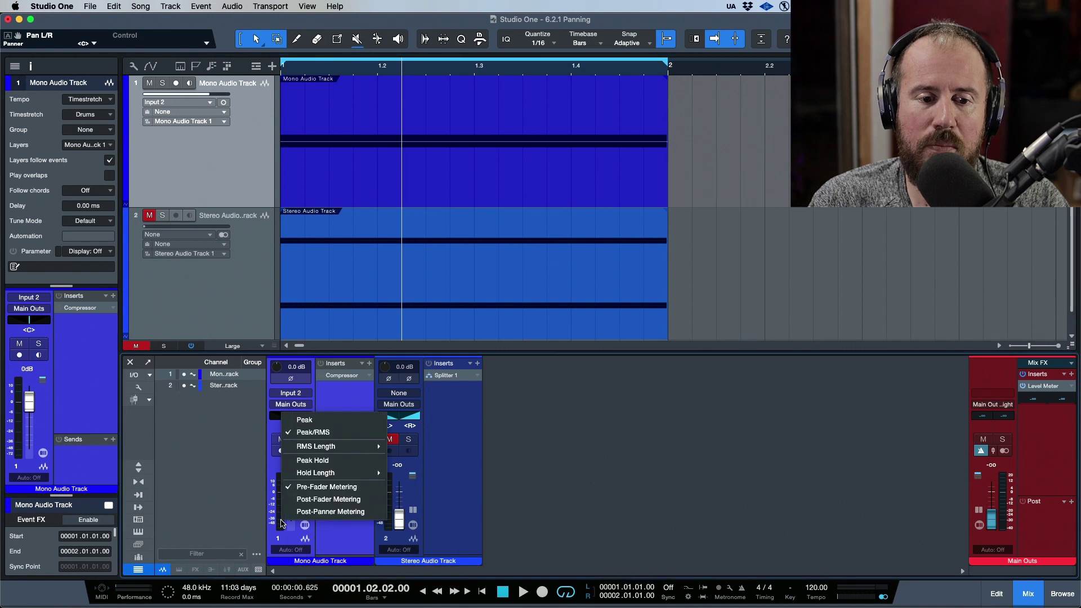
click(315, 512)
key(space)
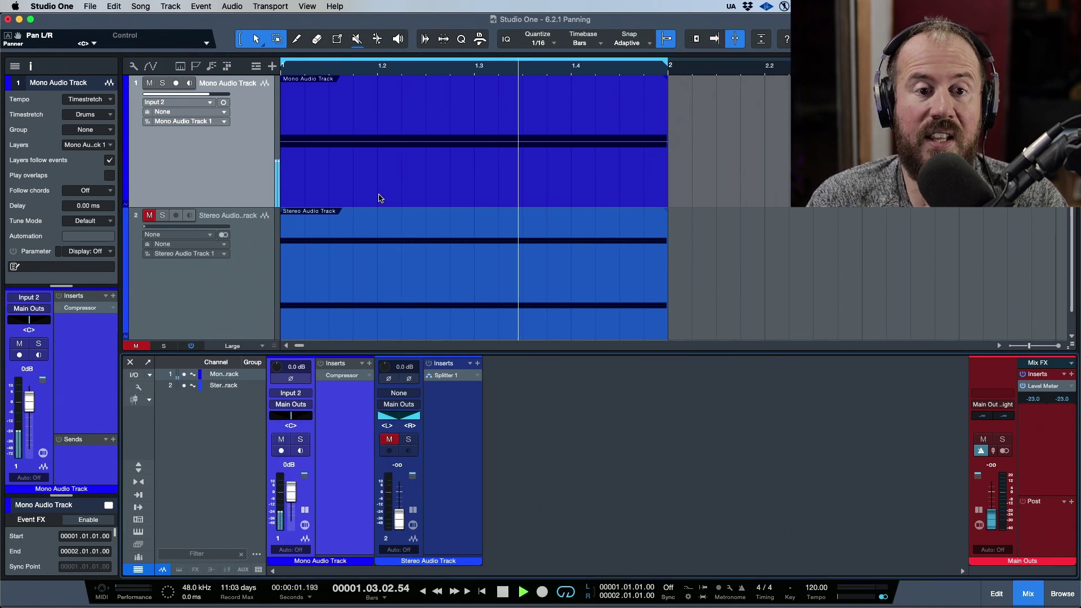
key(f)
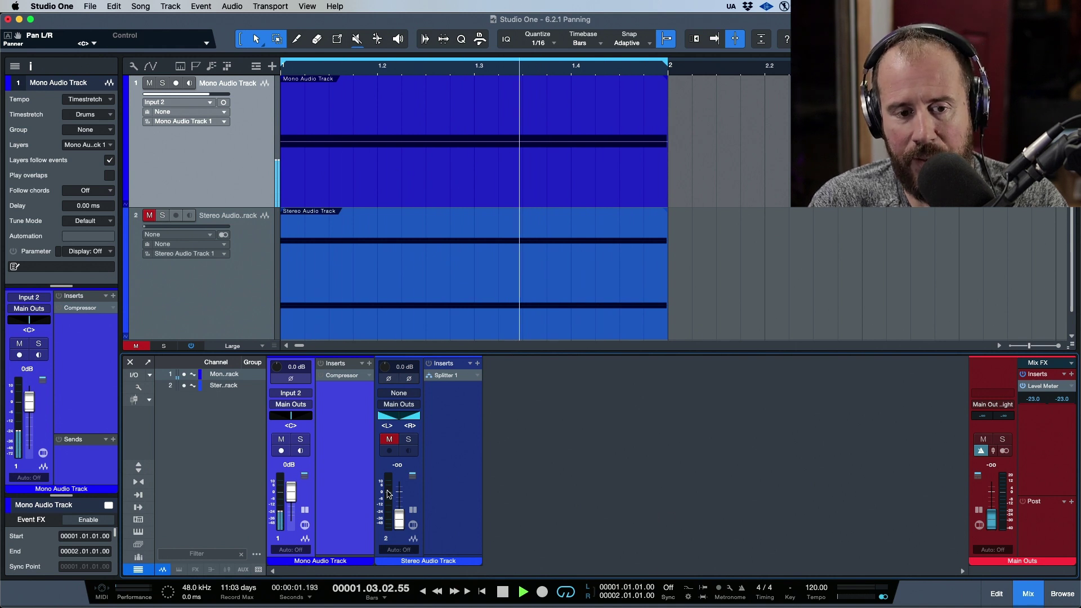
- Pan the mono track to L51 and raise its fader to +7.4 dB
mouse_move(292, 421)
mouse_down()
mouse_move(275, 430)
mouse_move(315, 428)
mouse_move(277, 432)
mouse_up()
drag(291, 492, 297, 488)
drag(281, 417, 281, 419)
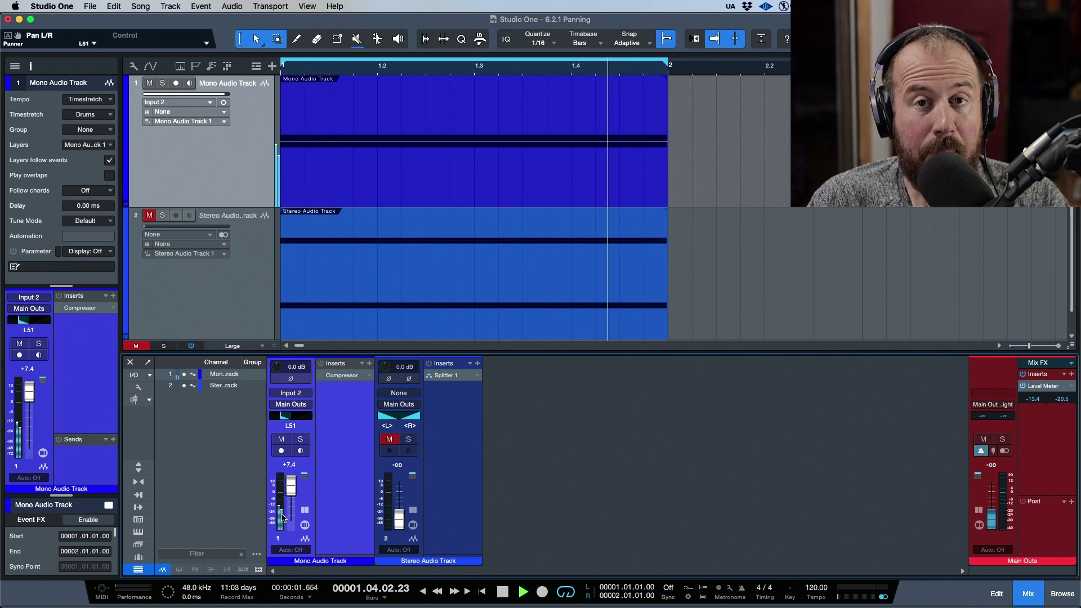
key(space)
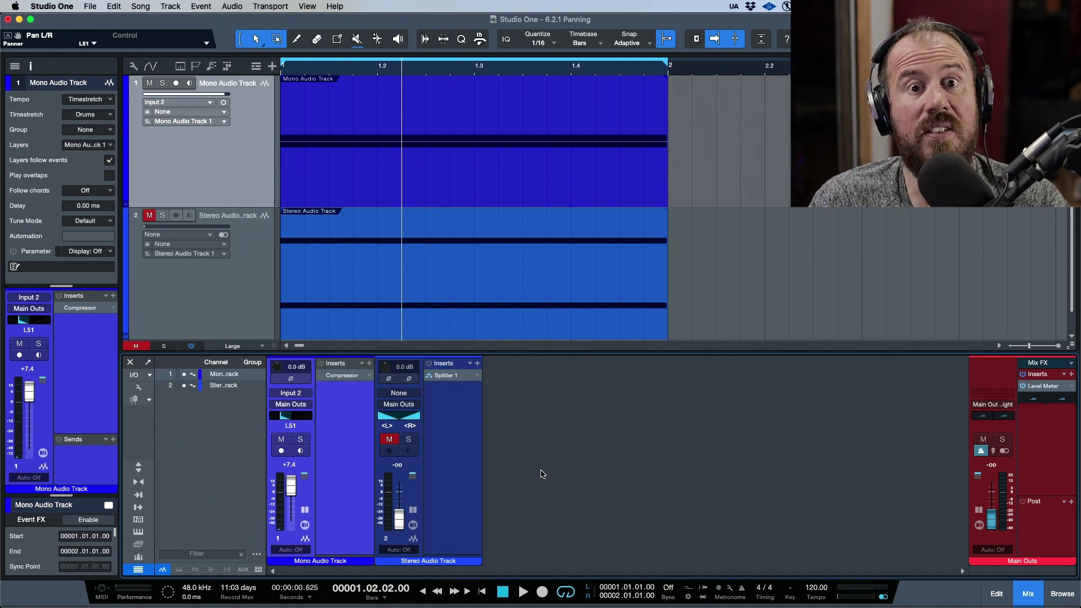
key(super+Tab)
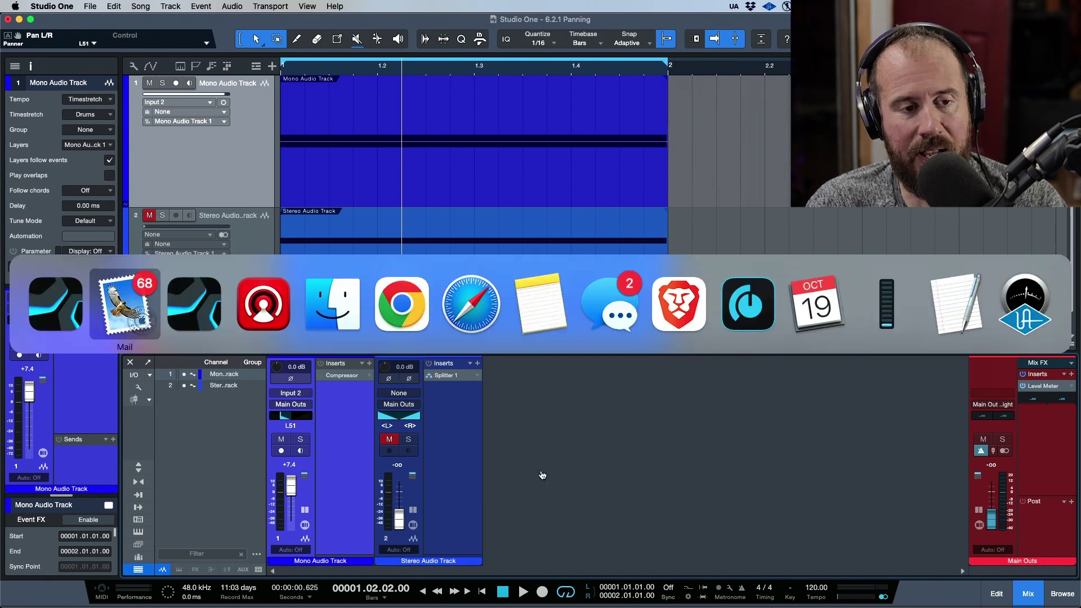
- Switch to the Atmos project, solo the Mono Audio Track, and start playback
key(super+shift+Tab)
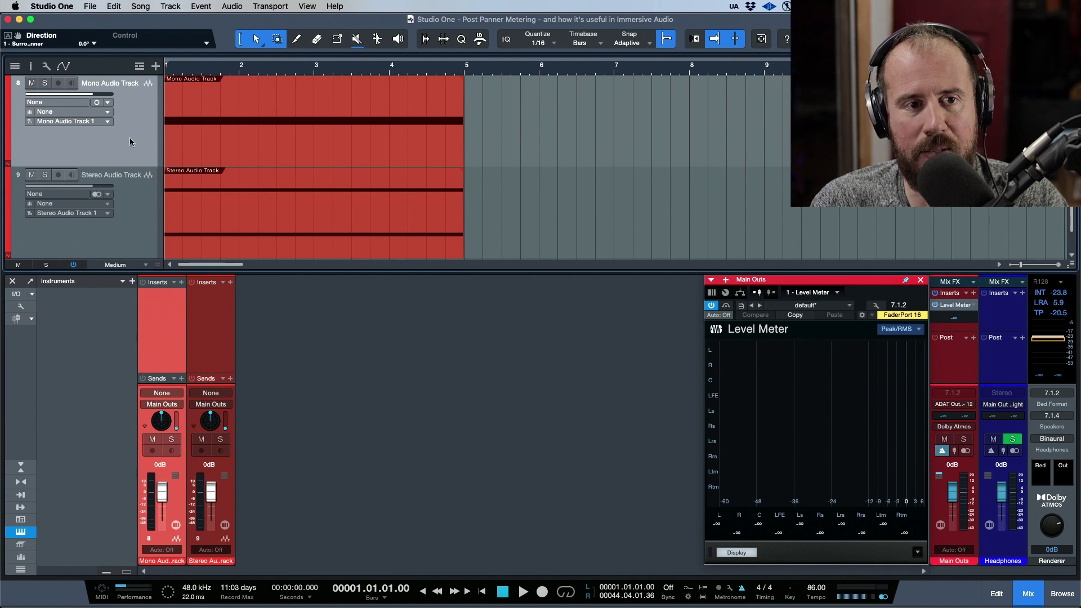
click(146, 255)
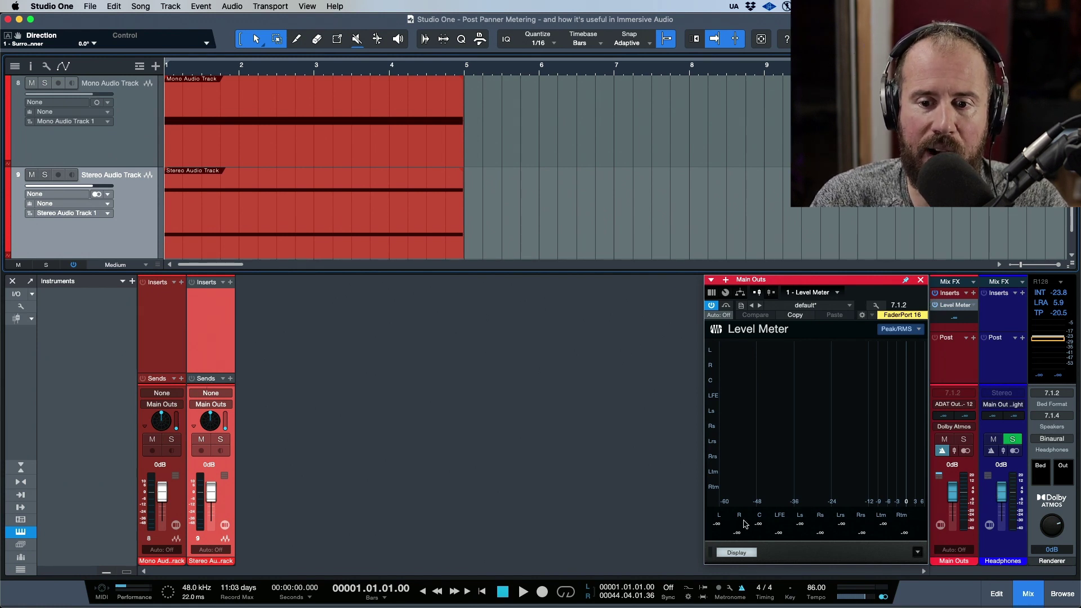
click(171, 439)
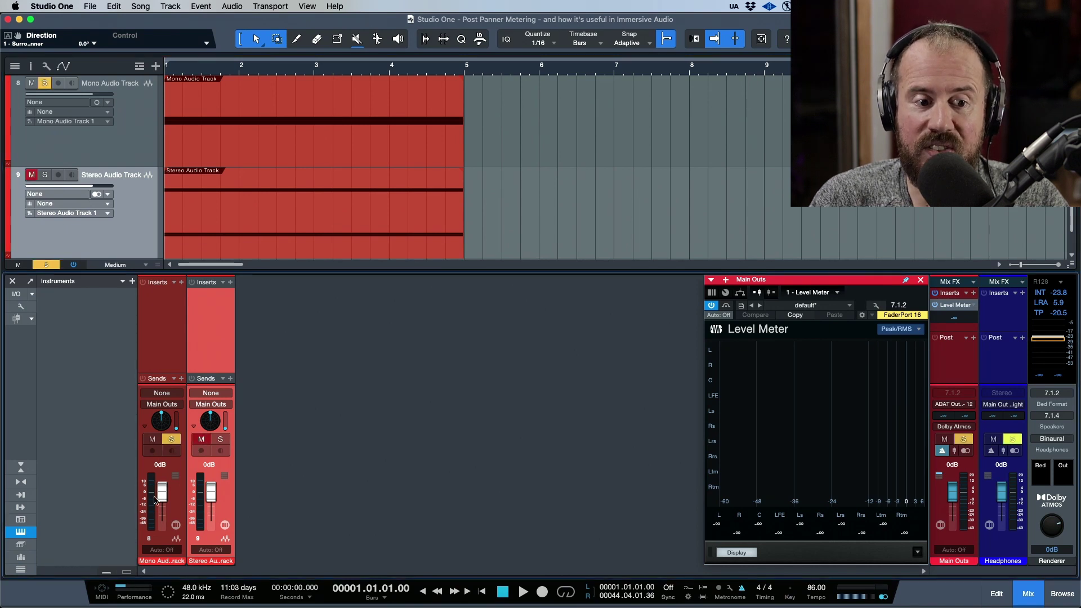
right_click(153, 500)
click(200, 574)
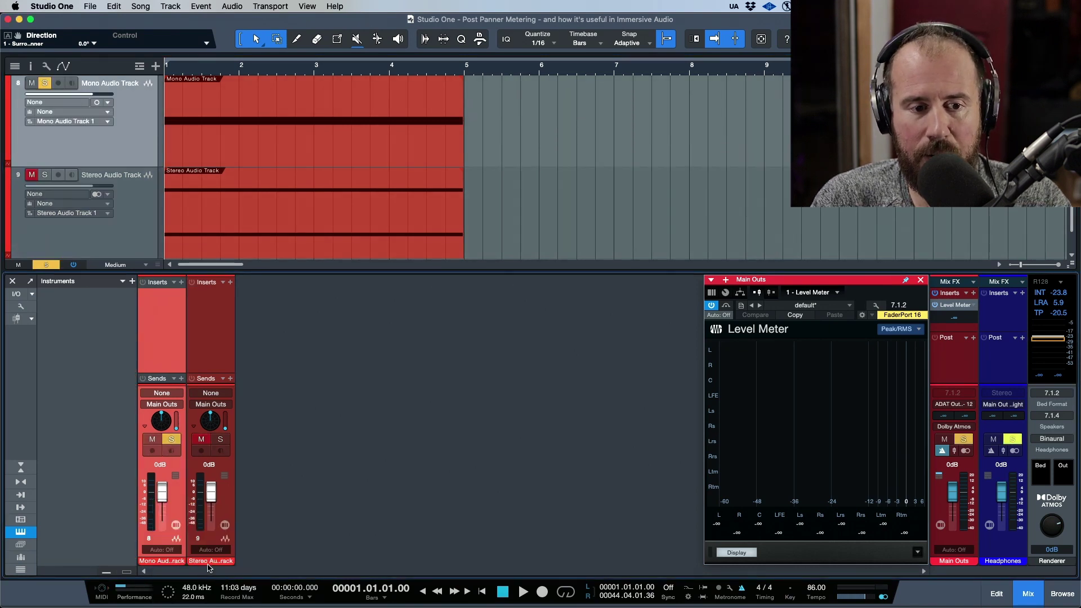
key(space)
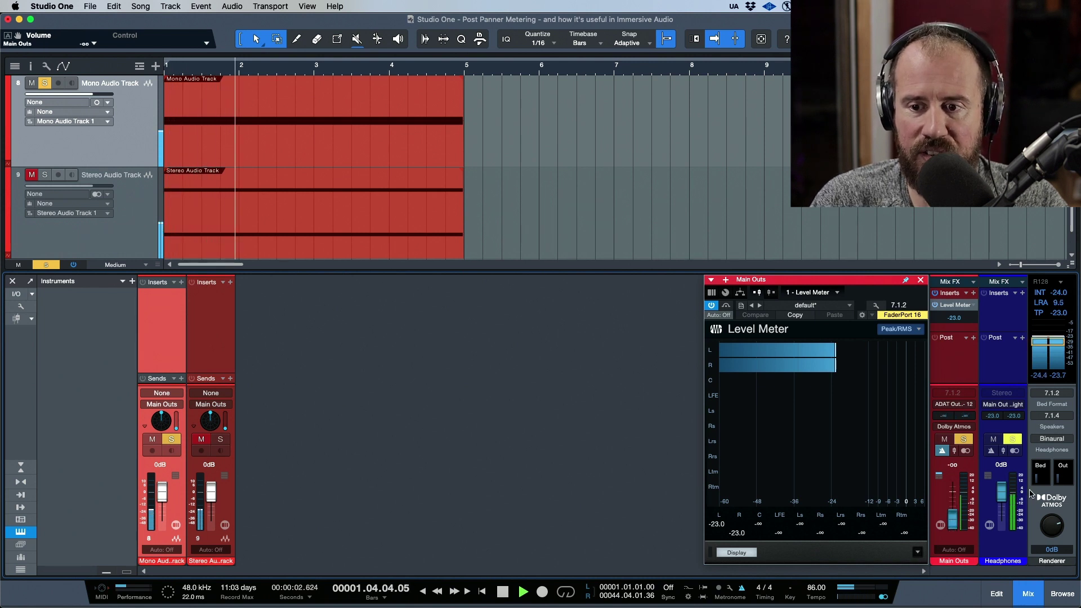
- Turn the Headphones output down and set the mono channel to post-fader metering while testing its fader
drag(1002, 491, 1002, 532)
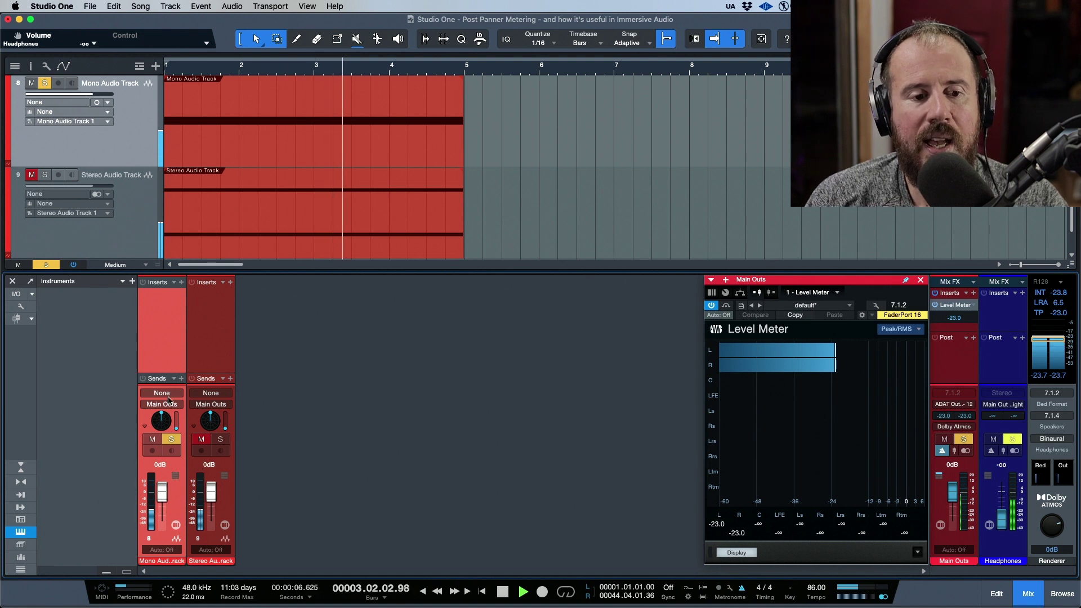
drag(163, 496, 161, 491)
alt+click(162, 492)
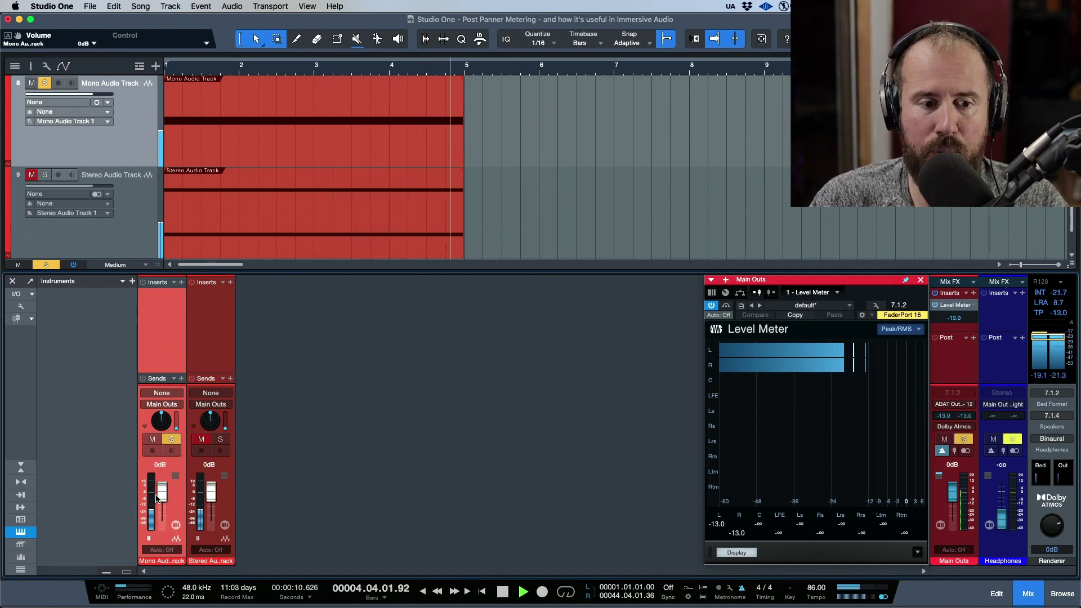
right_click(150, 500)
click(190, 587)
mouse_move(163, 491)
mouse_down()
mouse_move(167, 511)
mouse_move(170, 498)
mouse_up()
key(space)
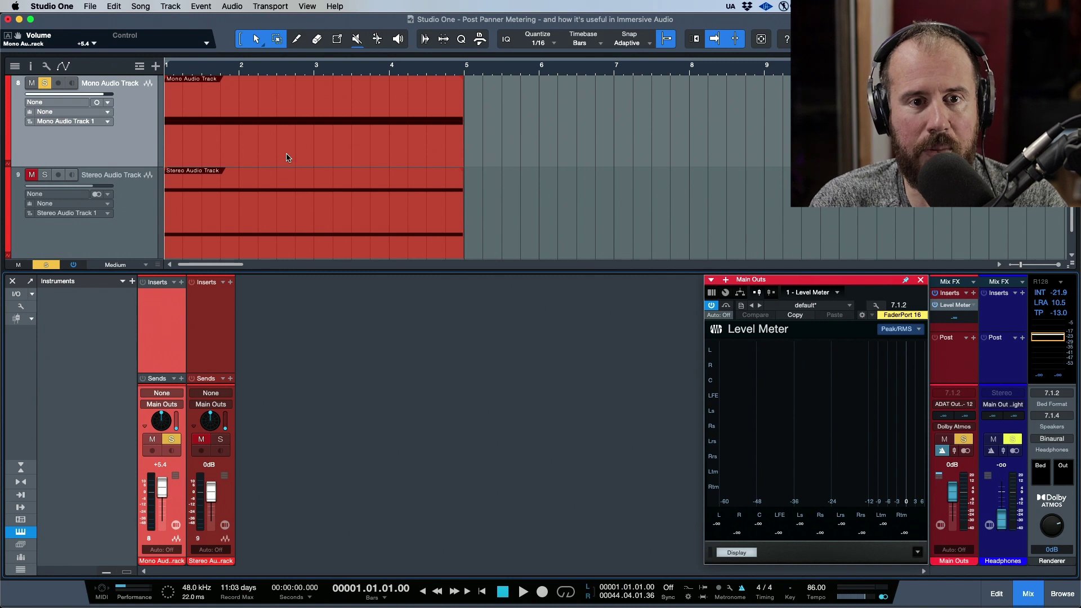
- Set the loop range to the Mono Audio Track's event and play it looped
click(369, 165)
key(p)
key(slash)
click(464, 345)
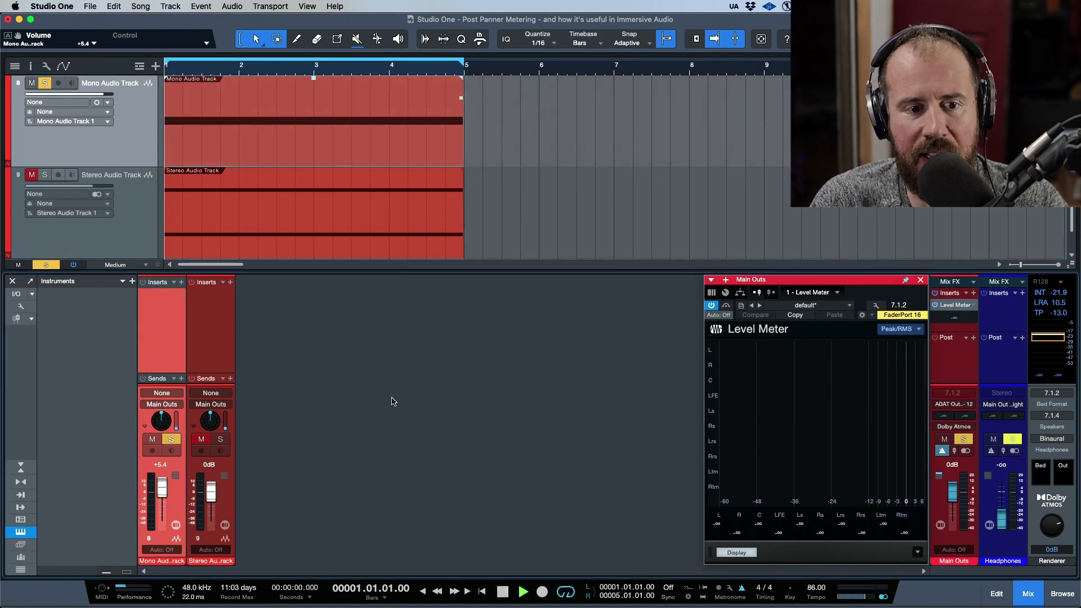
key(space)
- Push the mono fader to +10.0, reset it to 0 dB, and switch to Post-Panner Metering
mouse_move(162, 488)
mouse_down()
mouse_move(167, 477)
mouse_move(168, 489)
mouse_up()
alt+click(167, 487)
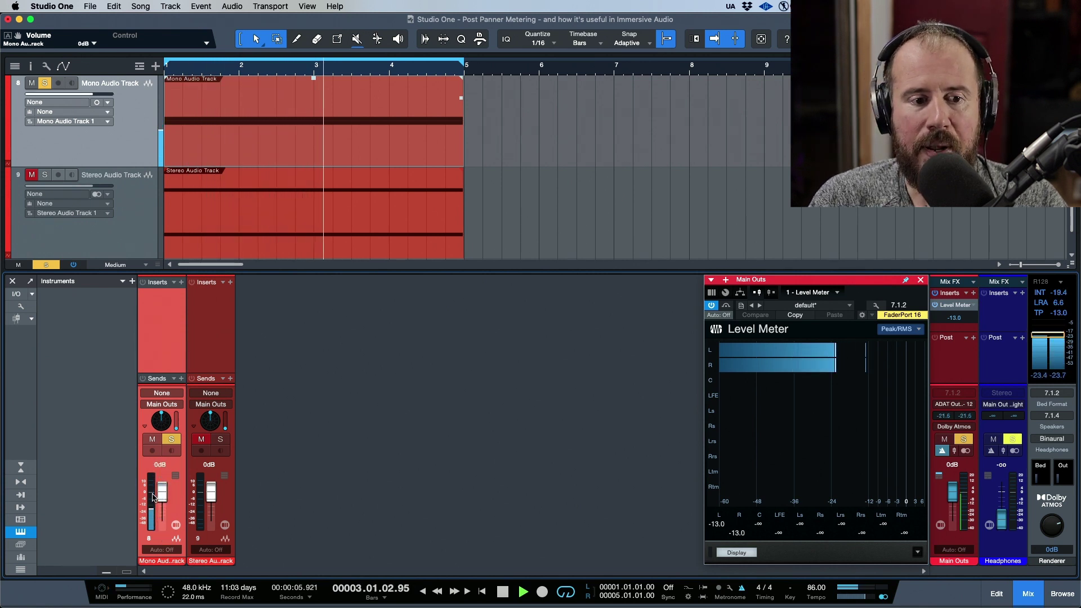
right_click(152, 497)
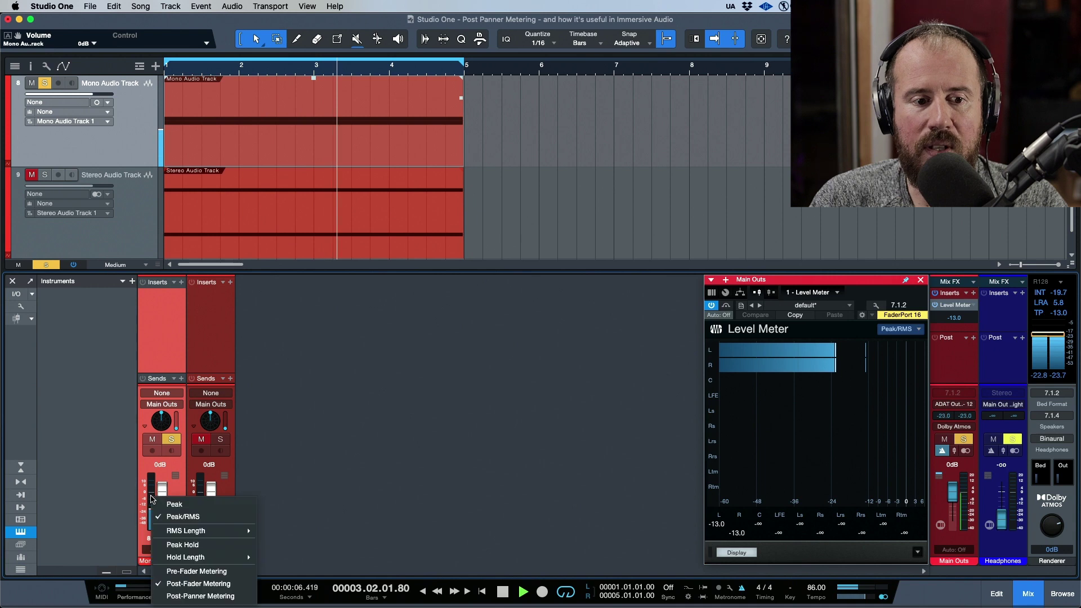
click(188, 596)
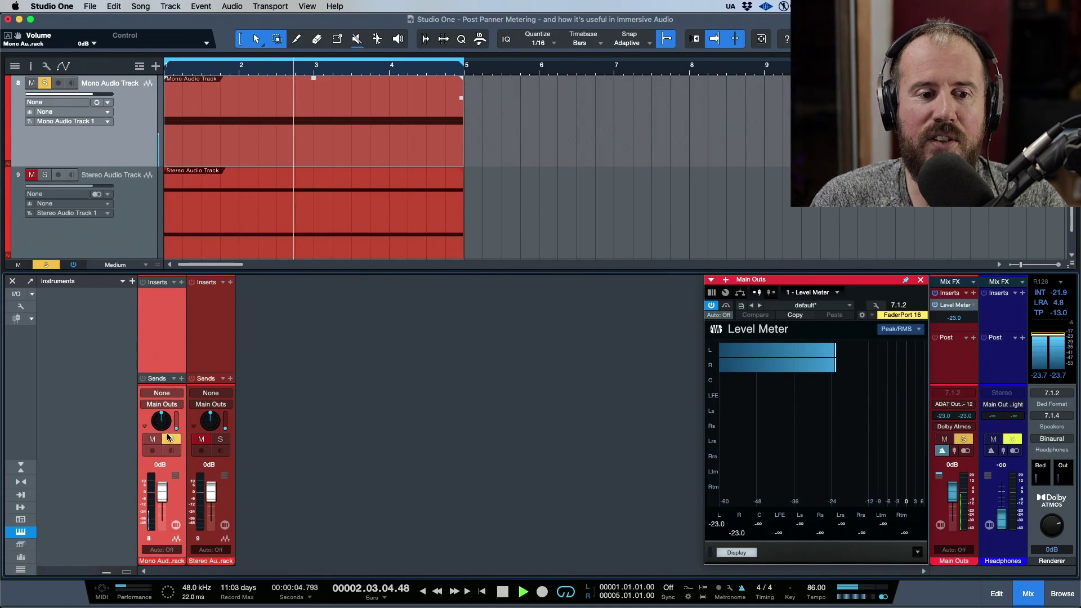
- In the mono track's Surround Panner, disable the centre speaker and set Direction to 20.8°
double_click(161, 419)
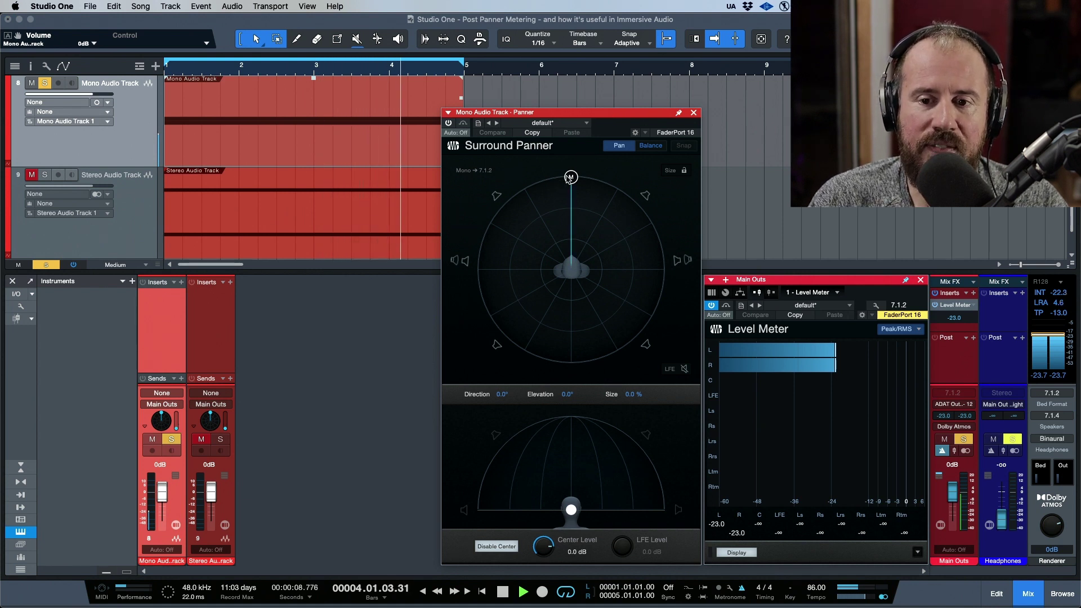
click(506, 547)
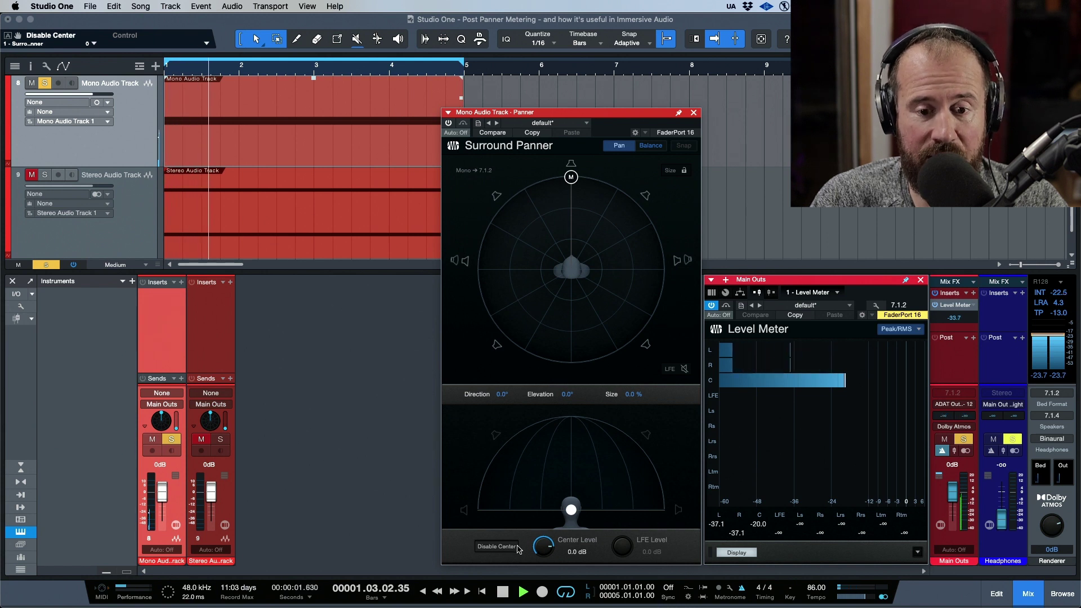
click(506, 548)
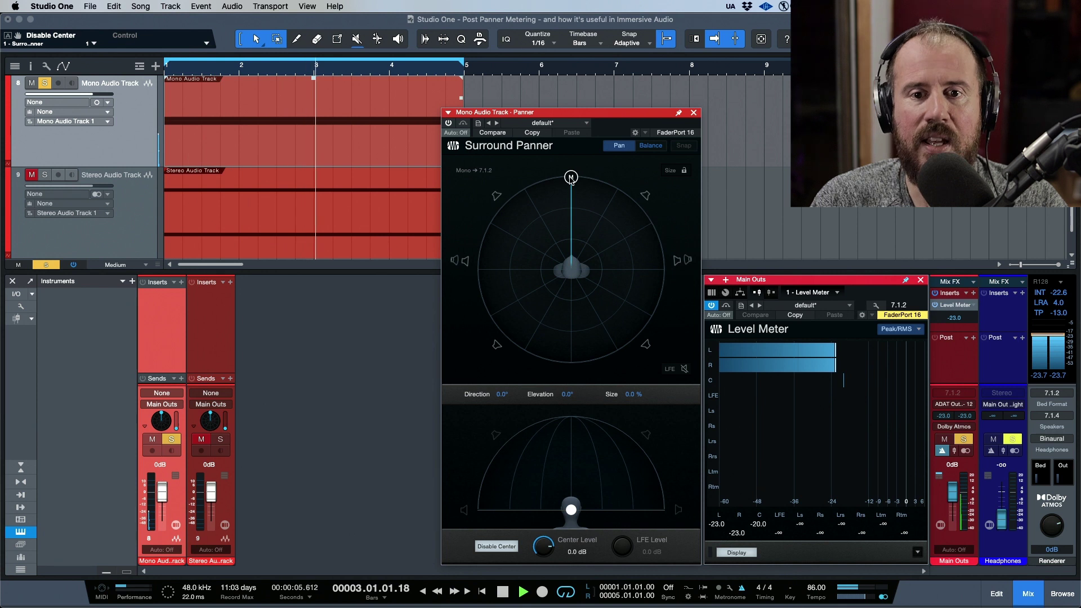
drag(571, 178, 604, 183)
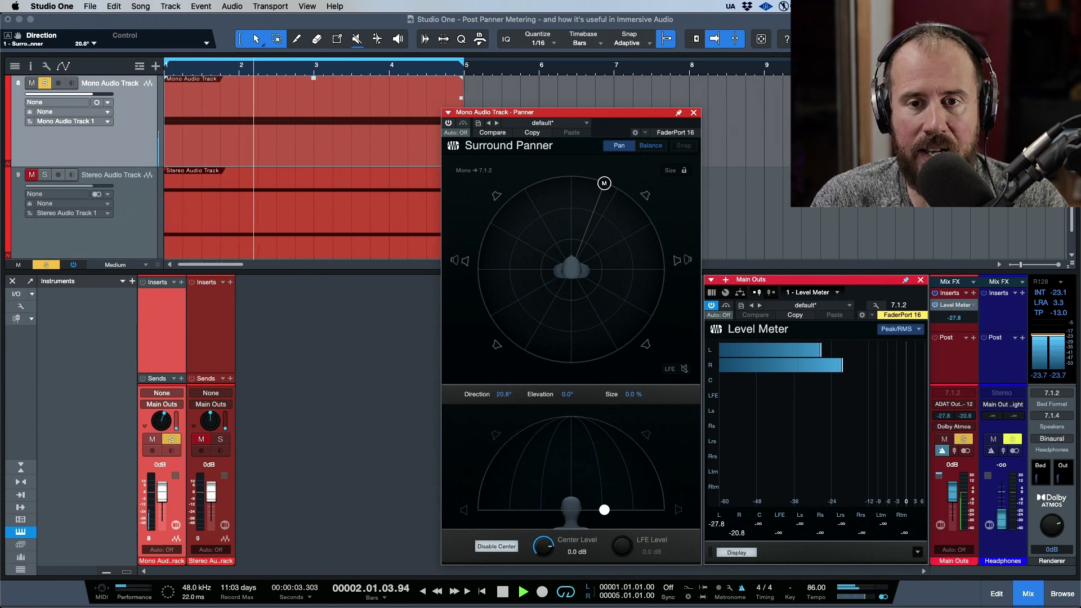
click(694, 113)
key(space)
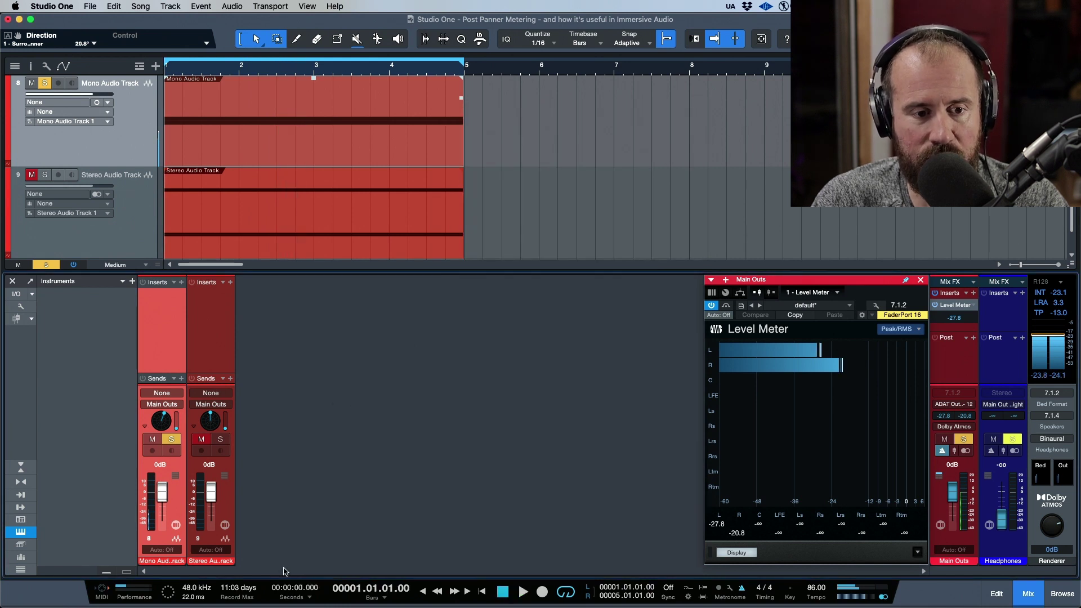
- Open the stereo track's Surround Panner during playback and narrow its spread to 29.3%
right_click(203, 511)
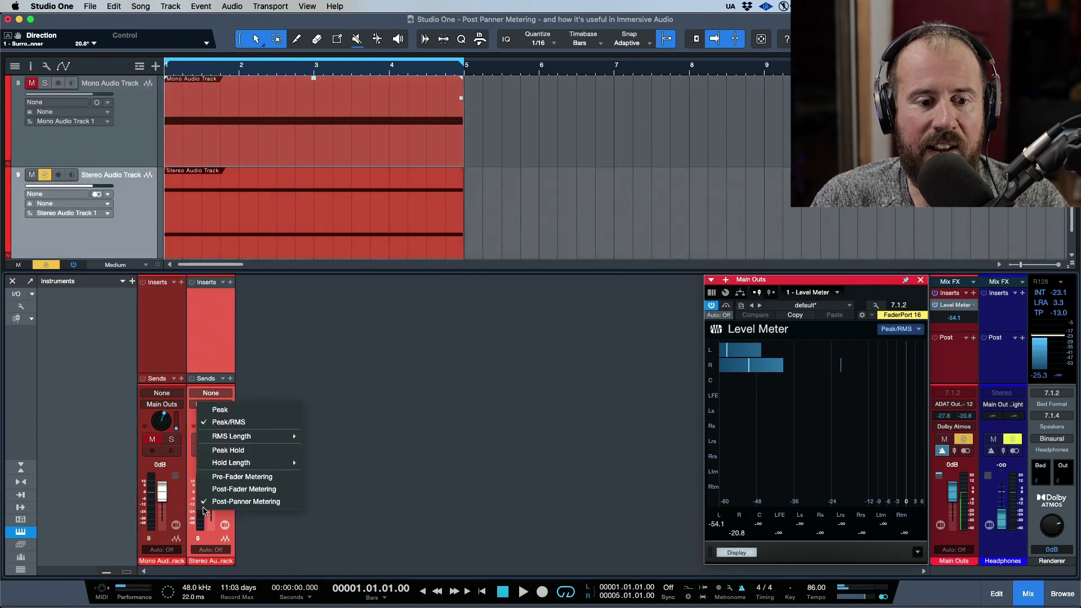
click(236, 489)
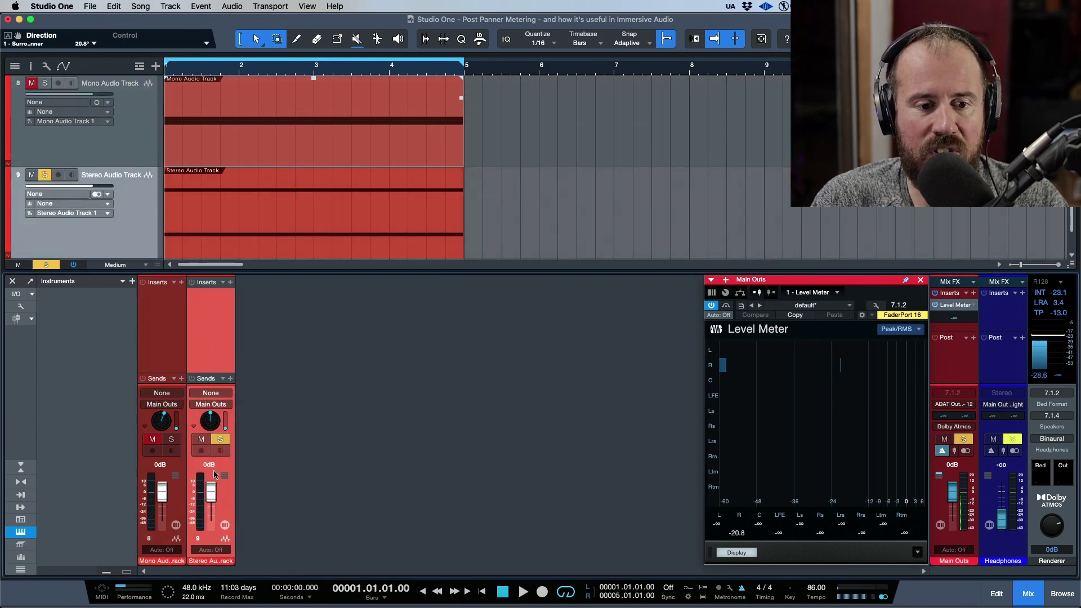
key(space)
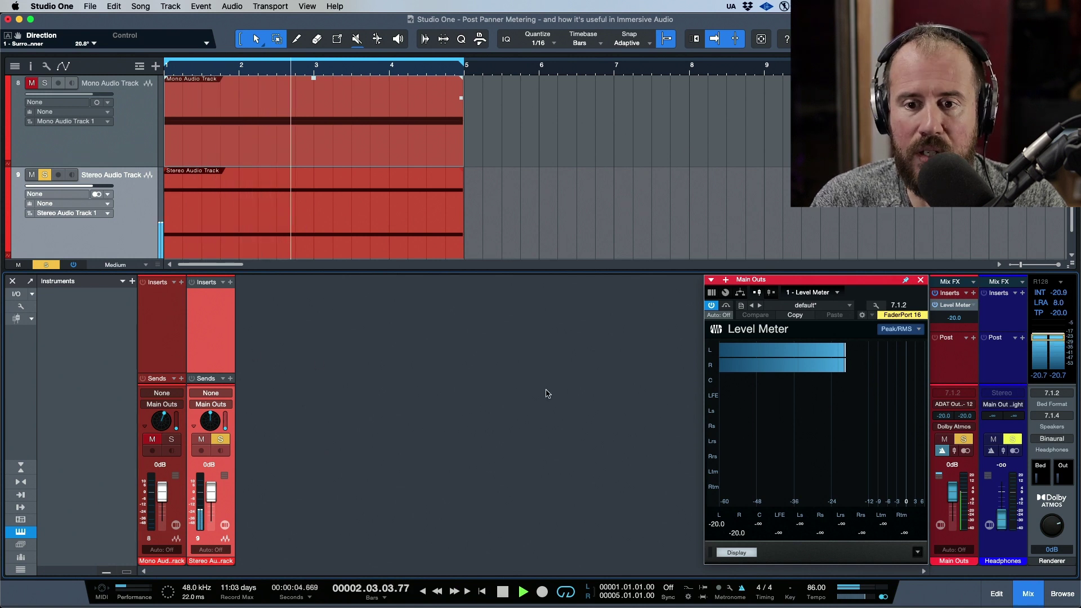
double_click(210, 420)
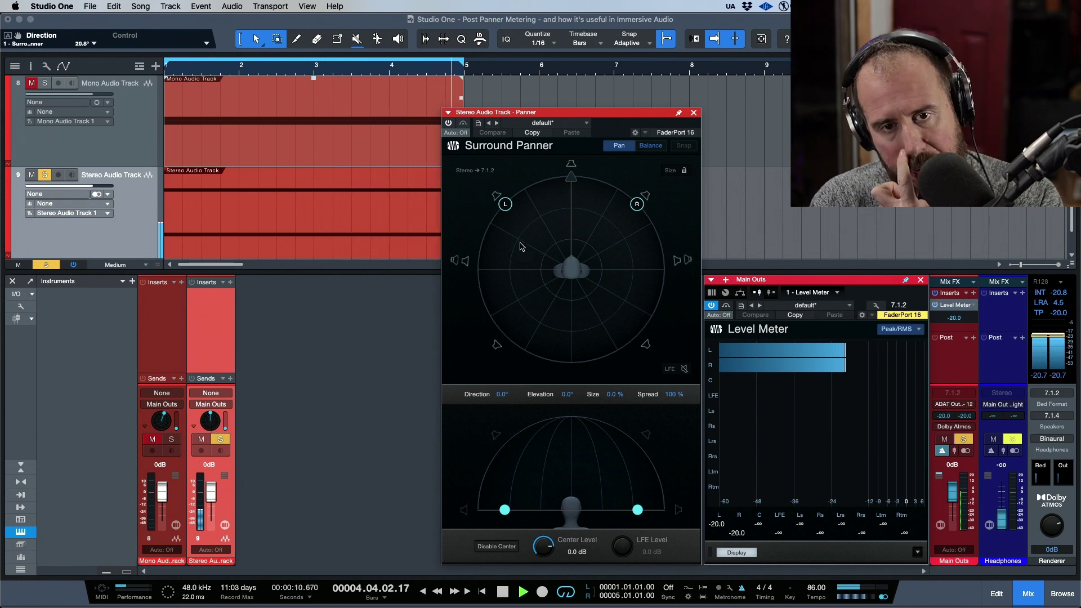
click(507, 205)
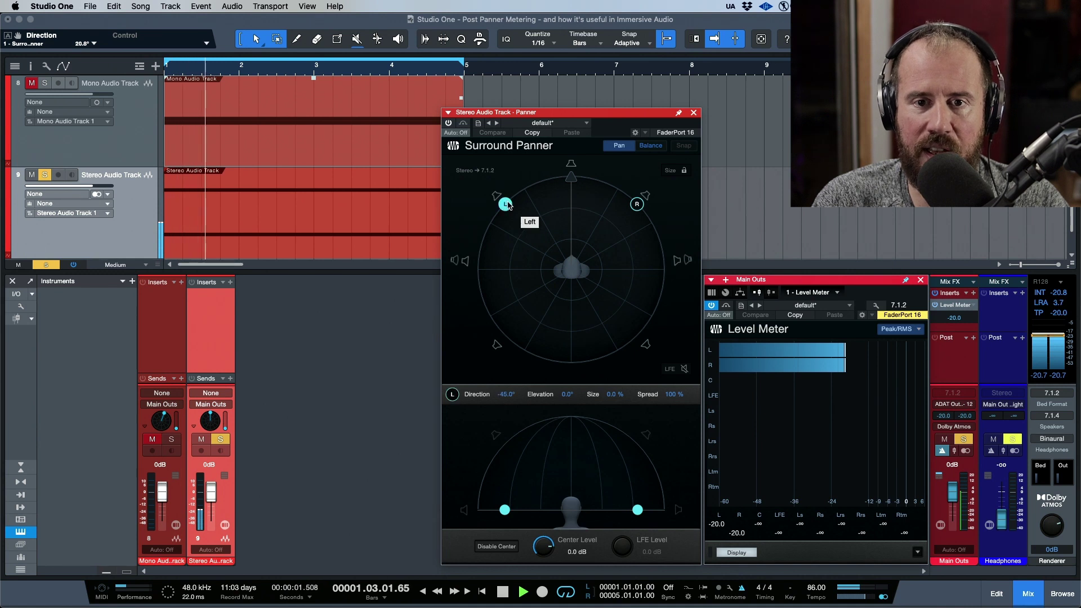
drag(673, 394, 671, 412)
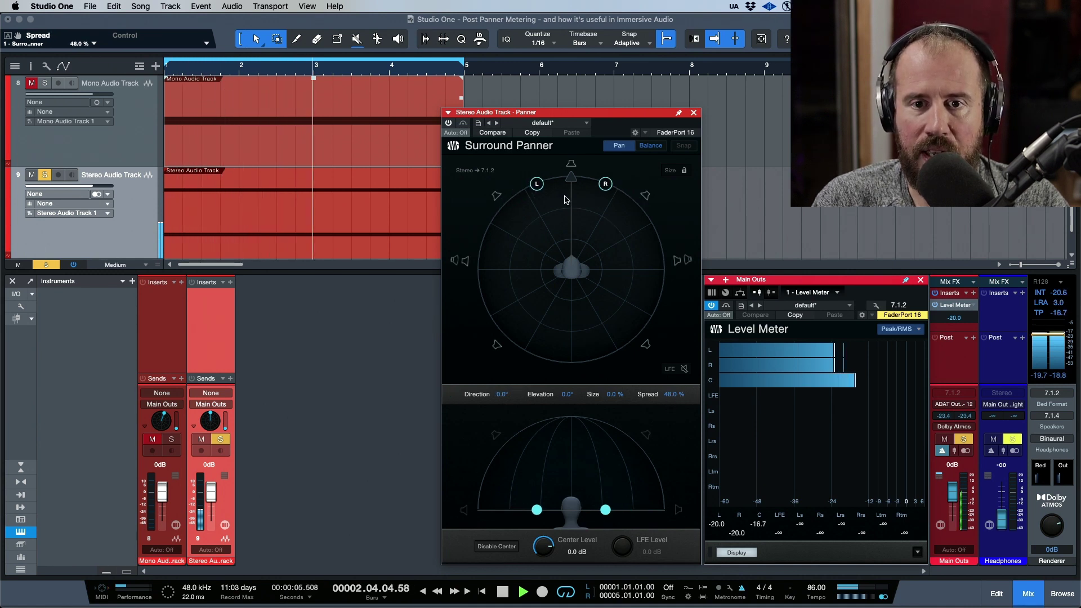
- Disable the centre speaker for the stereo track and set its meter to Post-Panner Metering
click(496, 546)
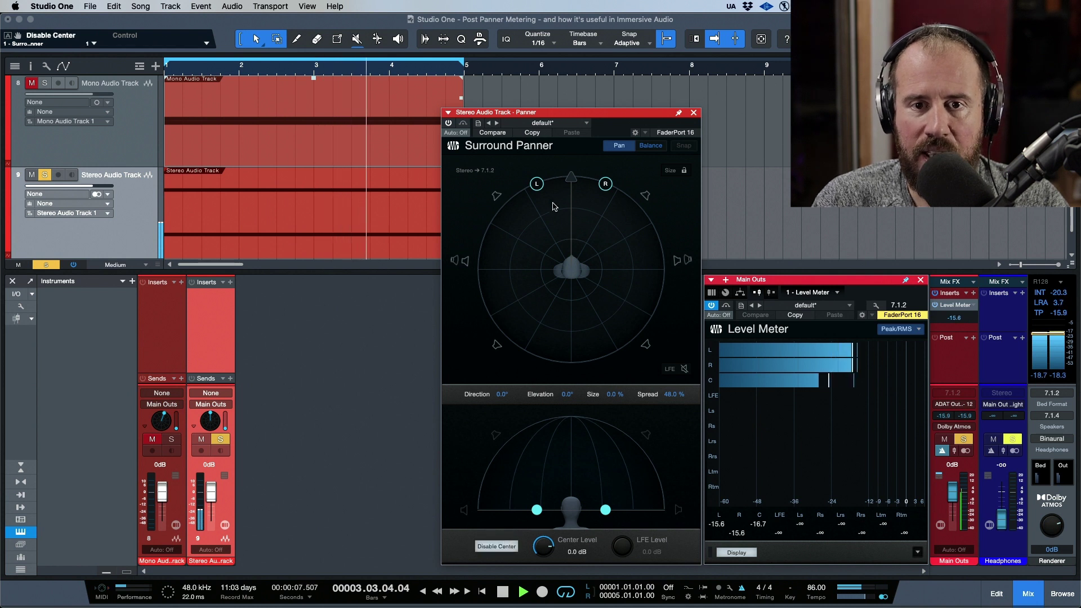
click(536, 184)
mouse_move(571, 178)
mouse_down()
mouse_move(559, 181)
mouse_move(586, 176)
mouse_move(554, 179)
mouse_move(571, 176)
mouse_up()
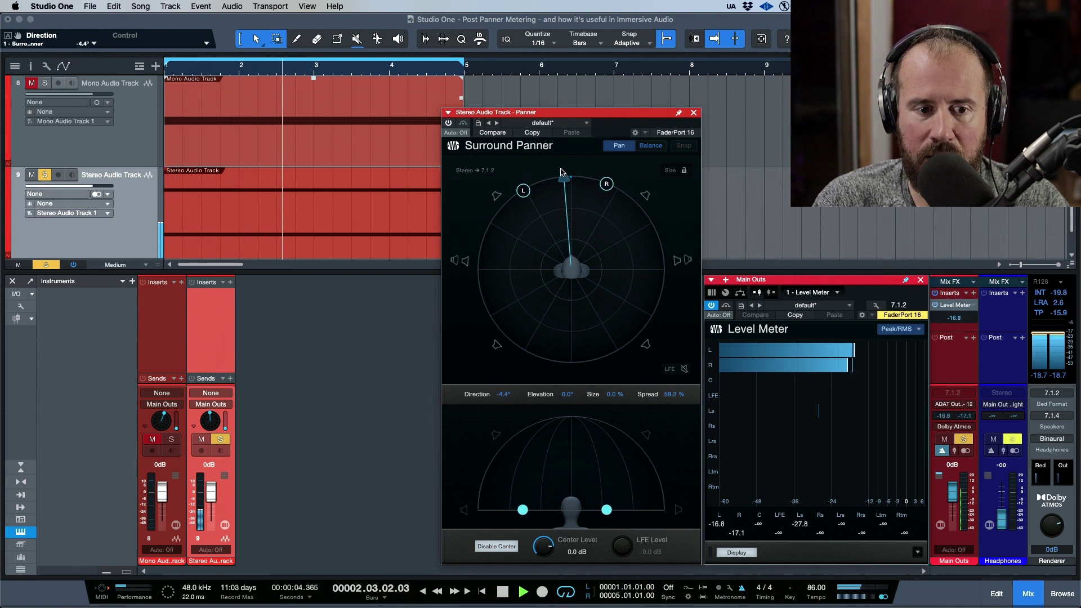
right_click(200, 509)
click(224, 513)
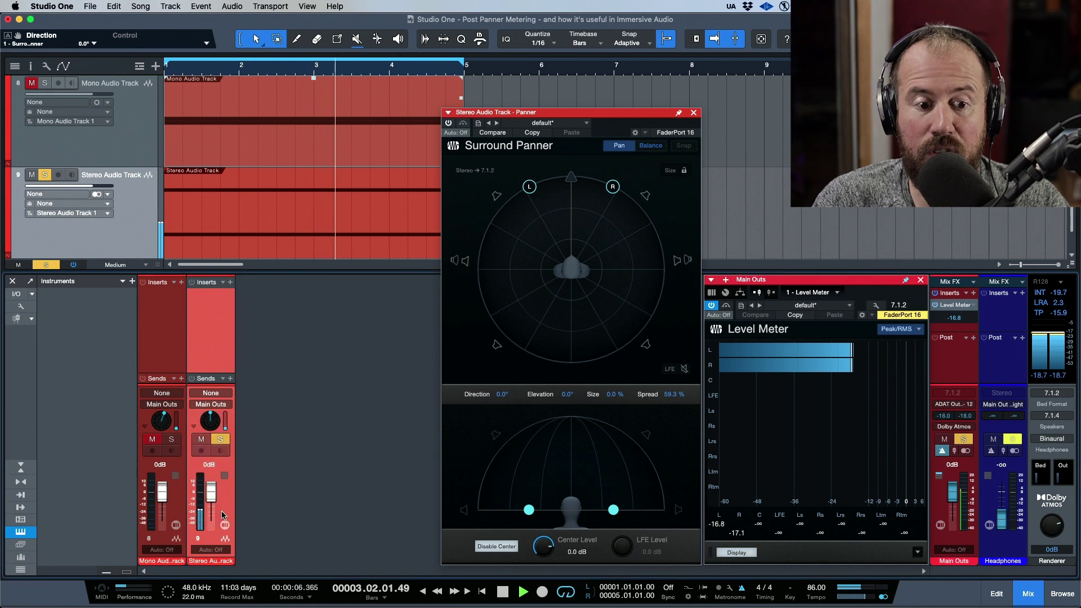
- Rotate the stereo image to a -12.2° direction and close the Surround Panner
mouse_move(571, 179)
mouse_down()
mouse_move(554, 180)
mouse_move(571, 176)
mouse_up()
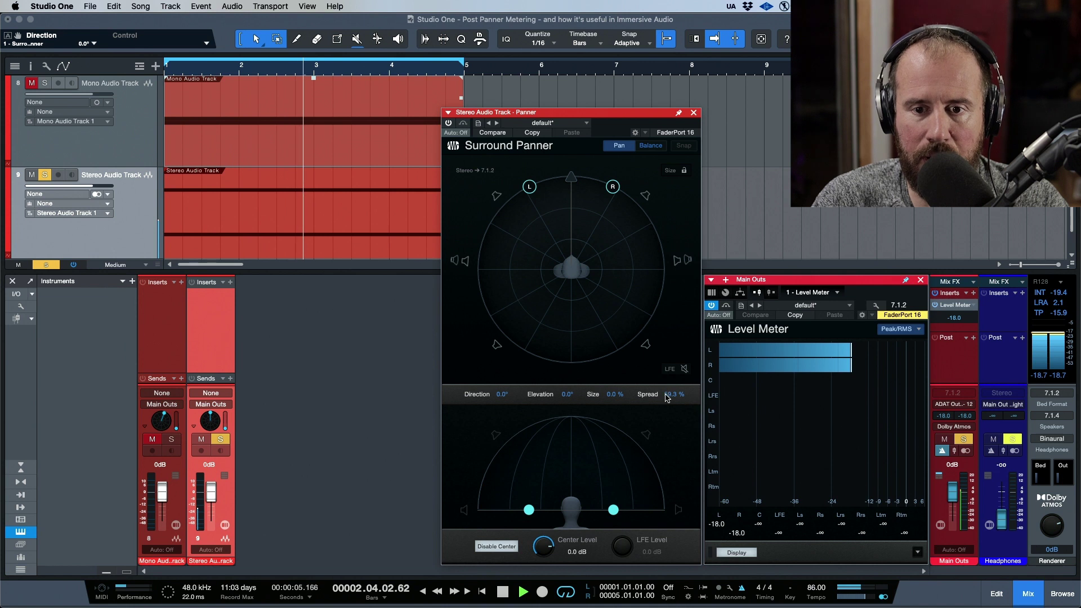
scroll(667, 397, down, 10)
drag(573, 182, 548, 163)
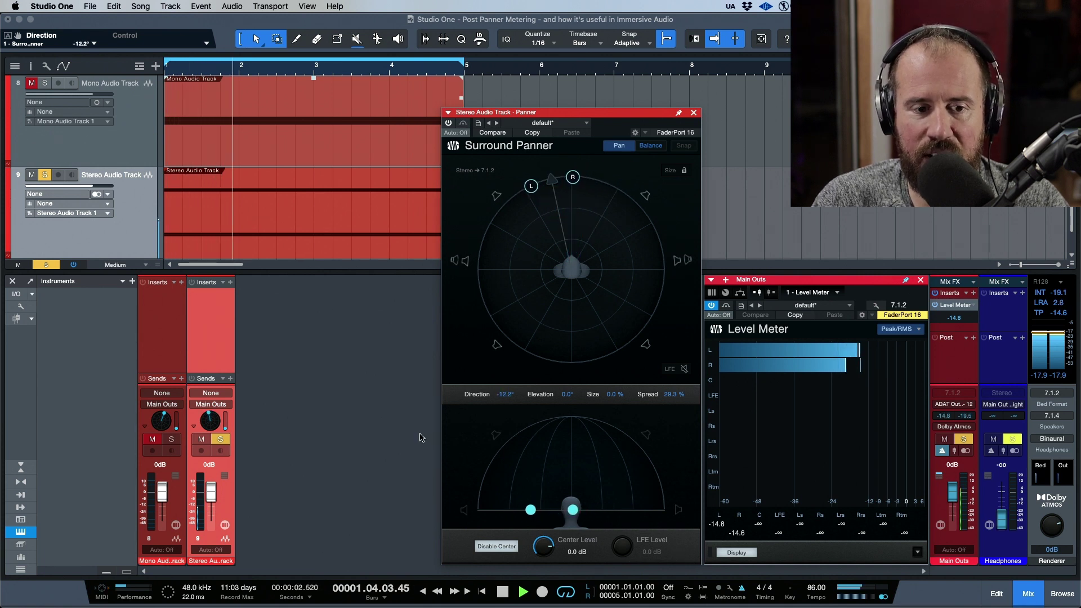
right_click(201, 520)
click(248, 515)
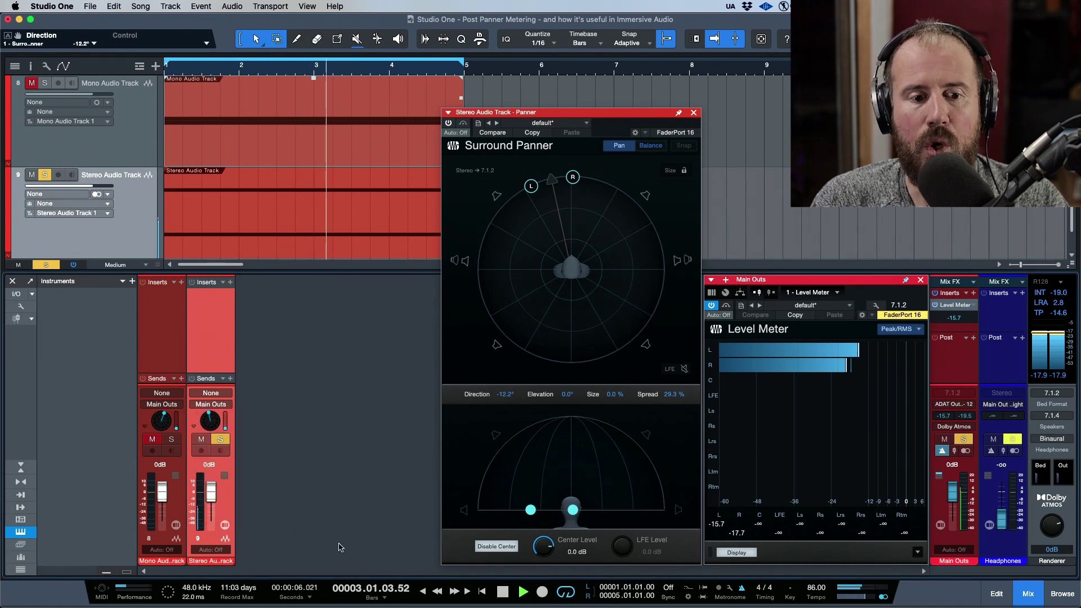
key(space)
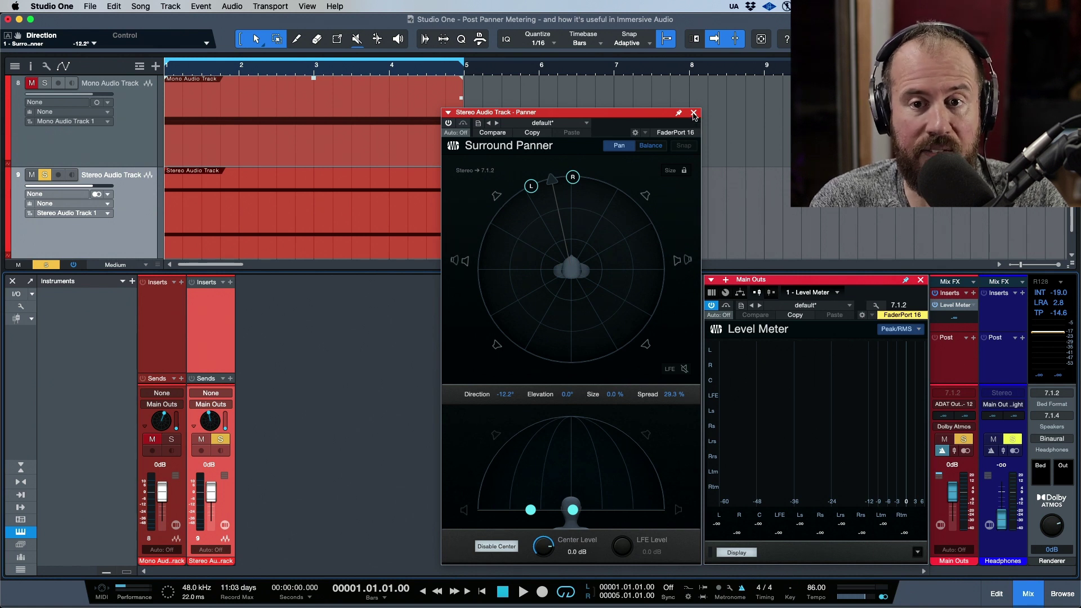
right_click(203, 509)
click(246, 500)
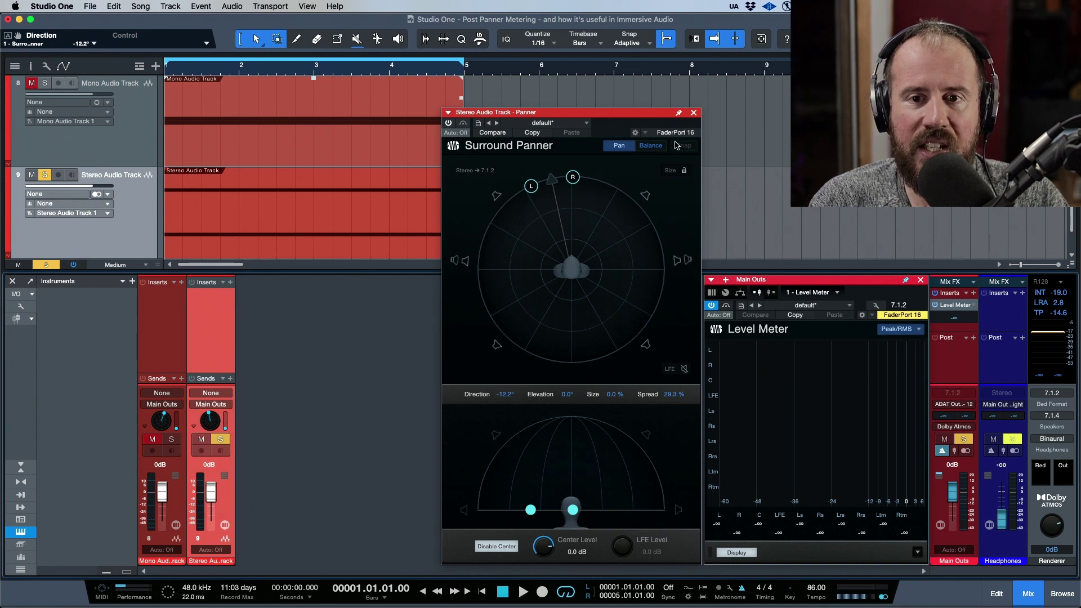
click(694, 113)
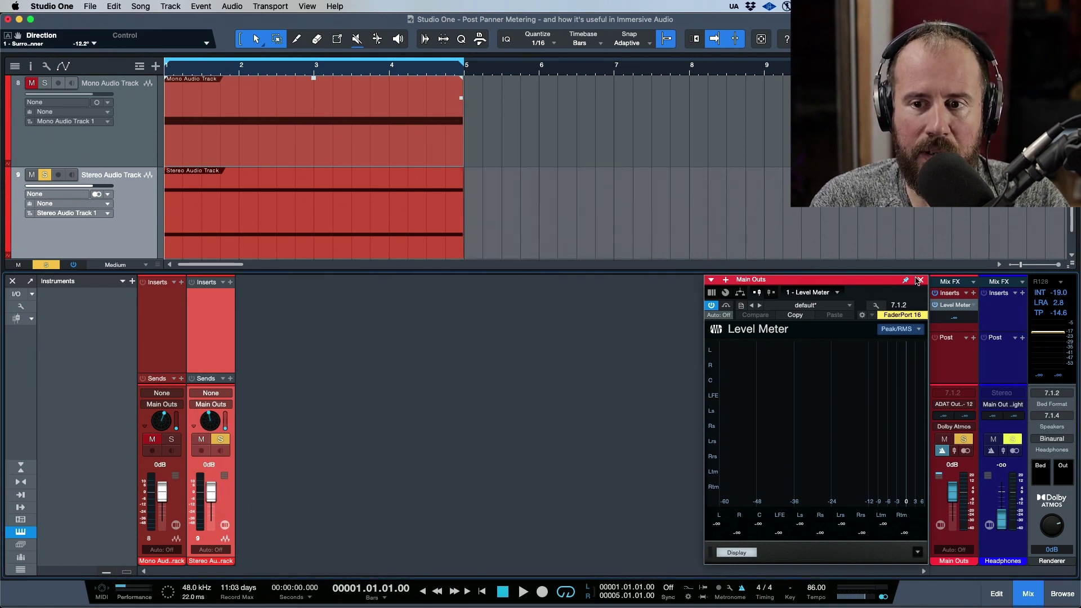
- Close the main outputs Level Meter and pan the stereo track further left during playback
click(921, 281)
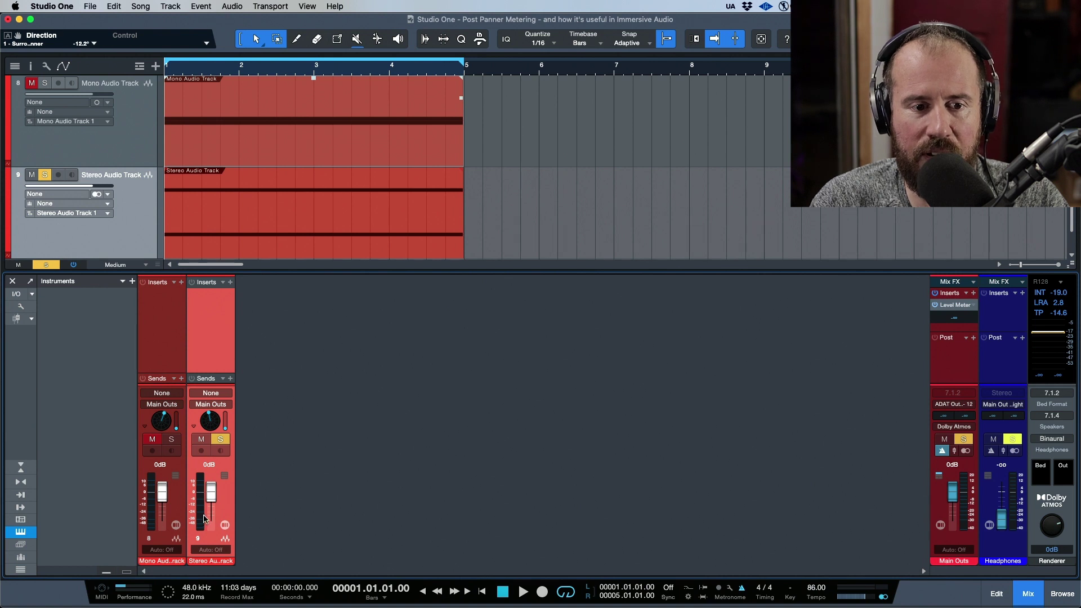
key(space)
drag(221, 422, 211, 426)
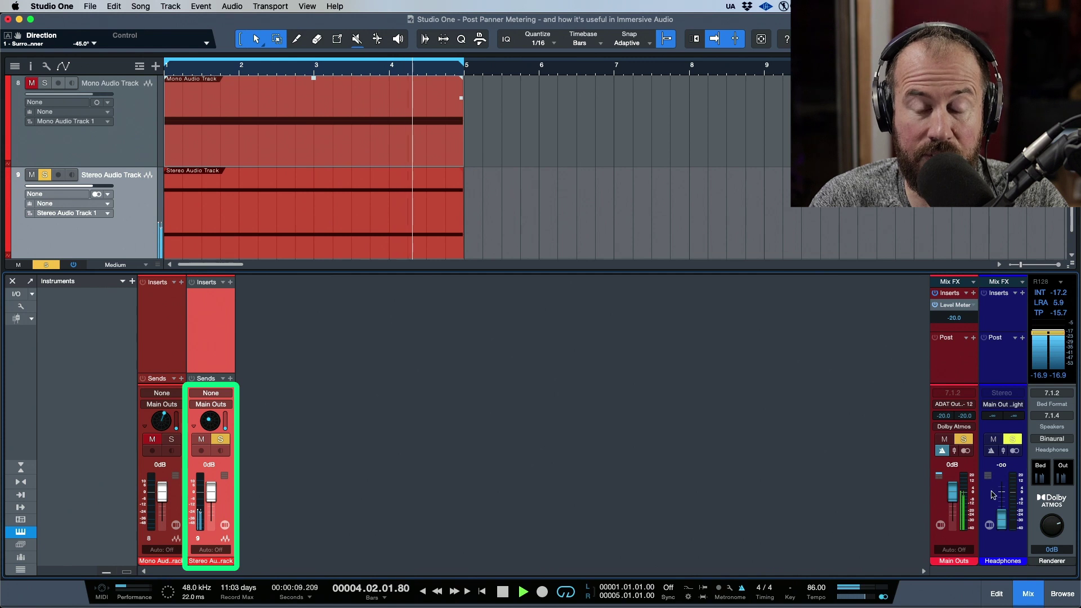
- Compare Pre-Fader and Post-Fader metering on the stereo channel, ending on Post-Panner Metering
right_click(200, 521)
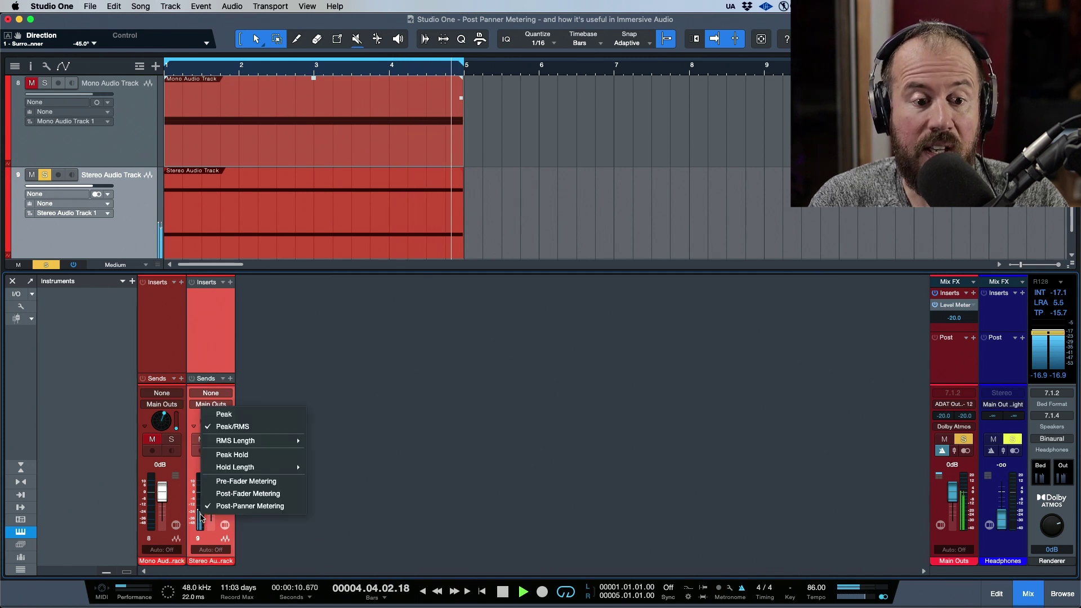
click(242, 484)
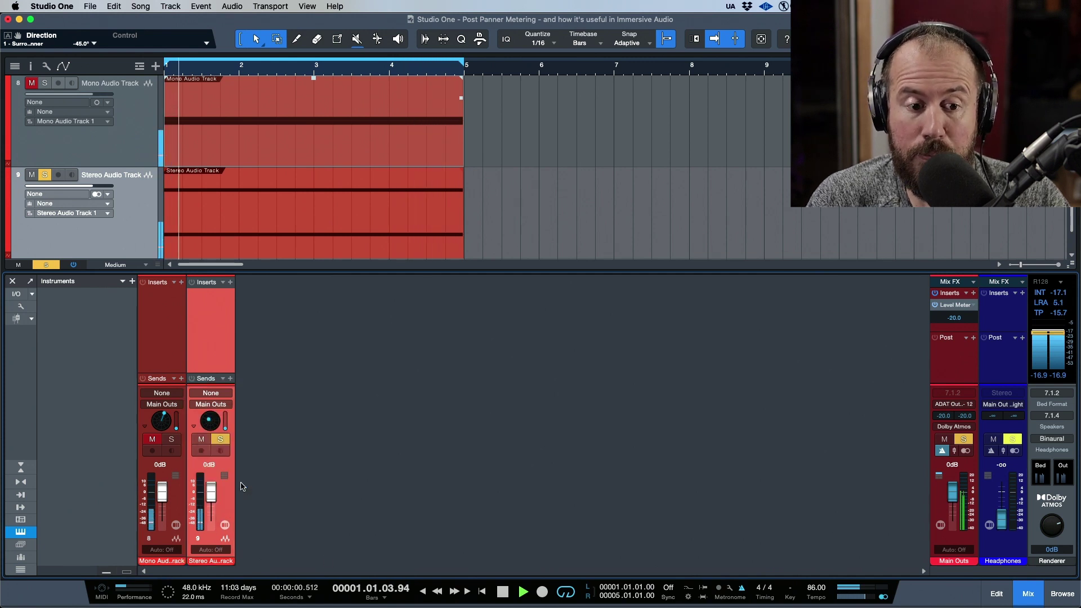
right_click(200, 518)
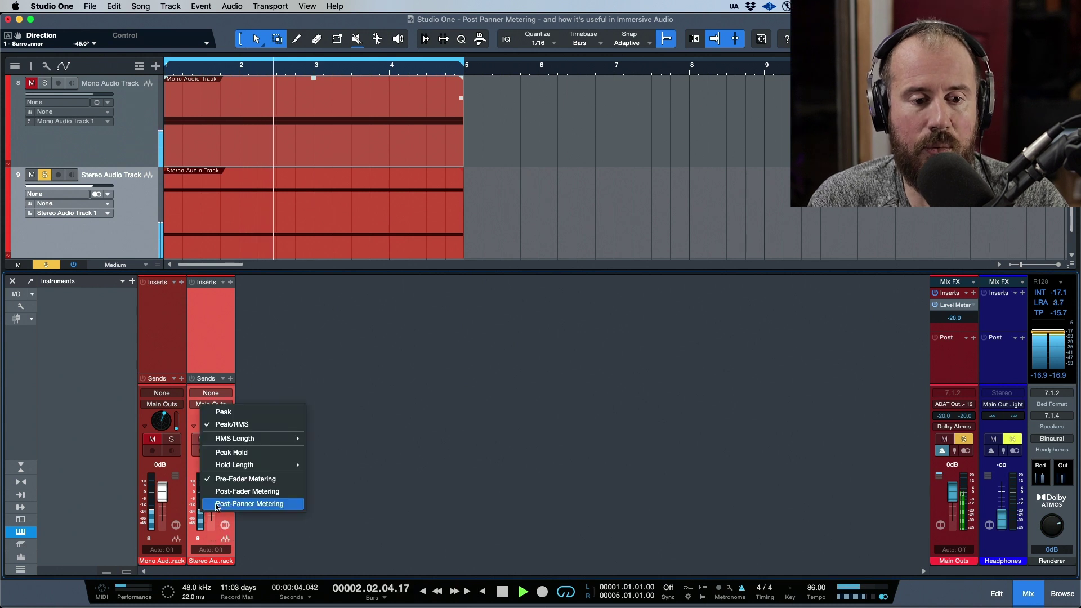
click(221, 495)
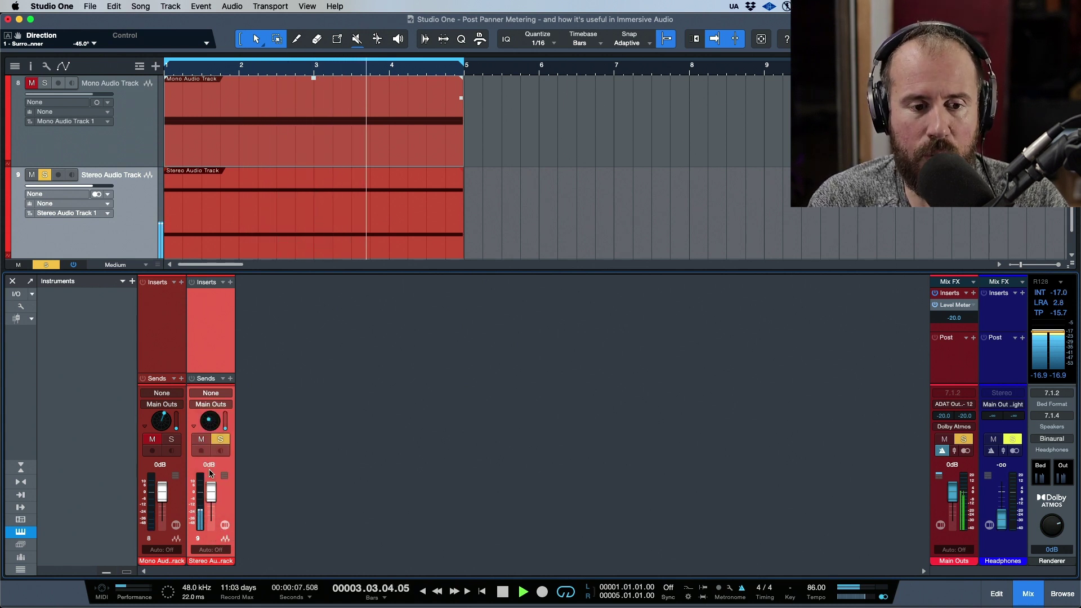
right_click(203, 510)
click(219, 502)
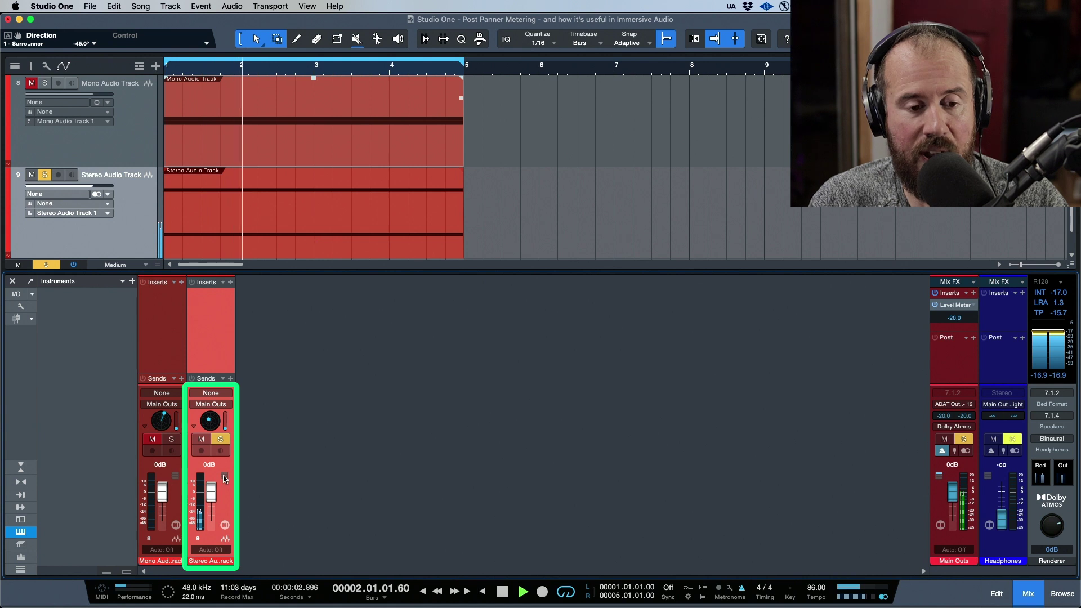
key(space)
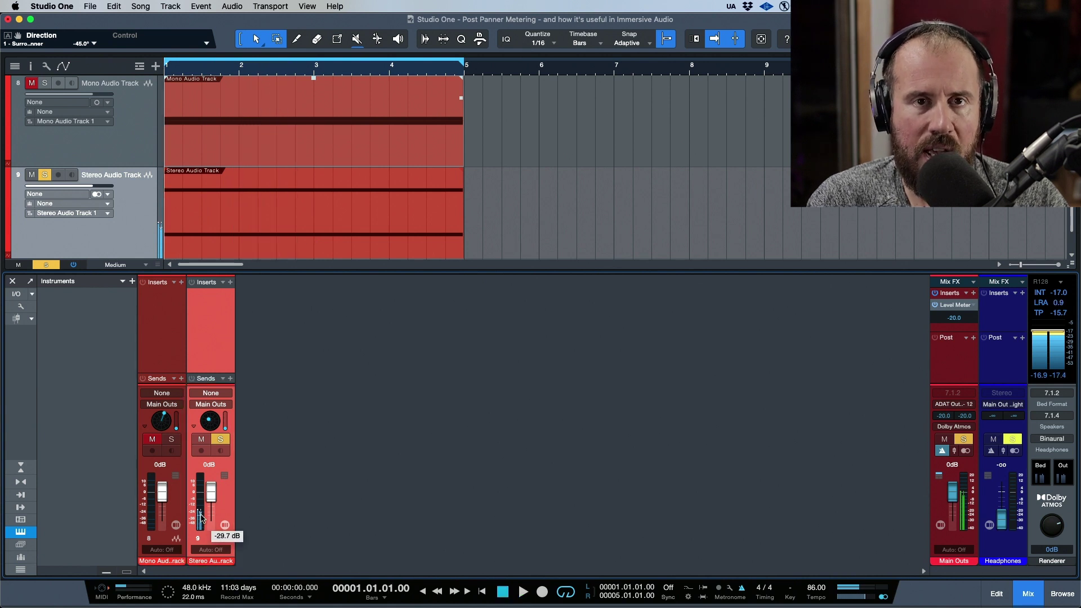